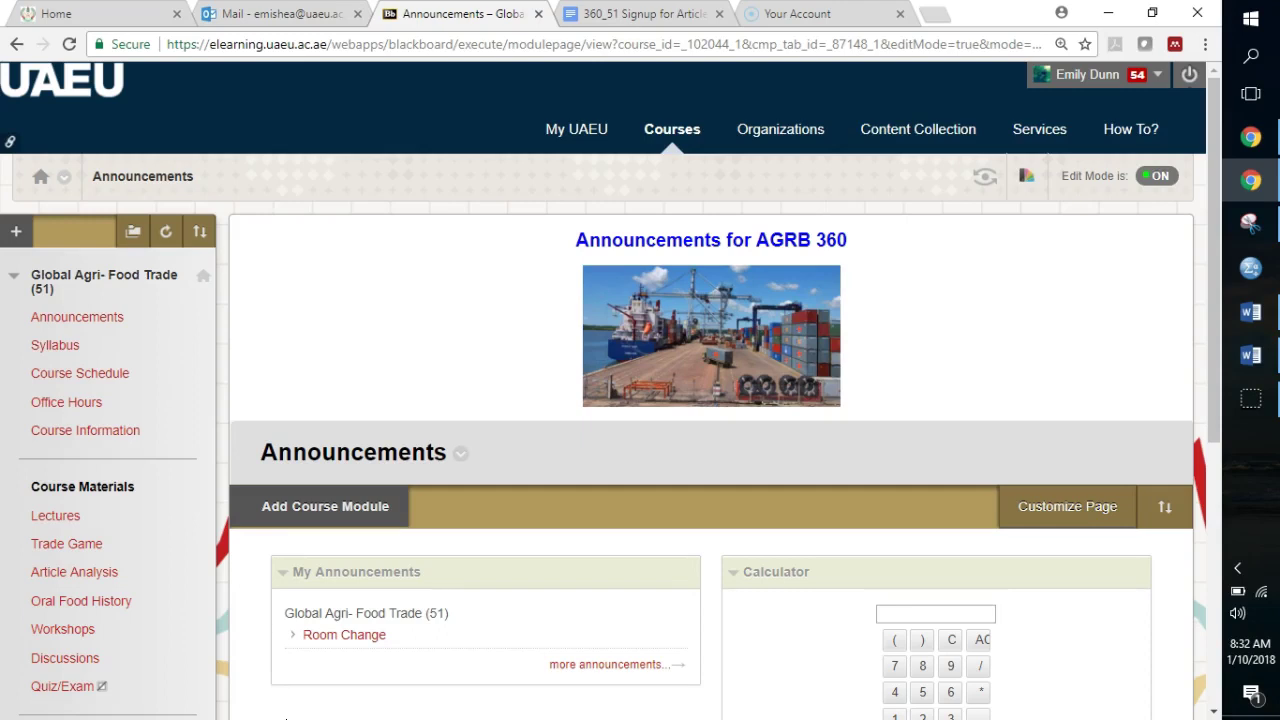
Open Discussions and review the four forums, including Questions about the course and Introductions
scroll(129, 450, "down", 3)
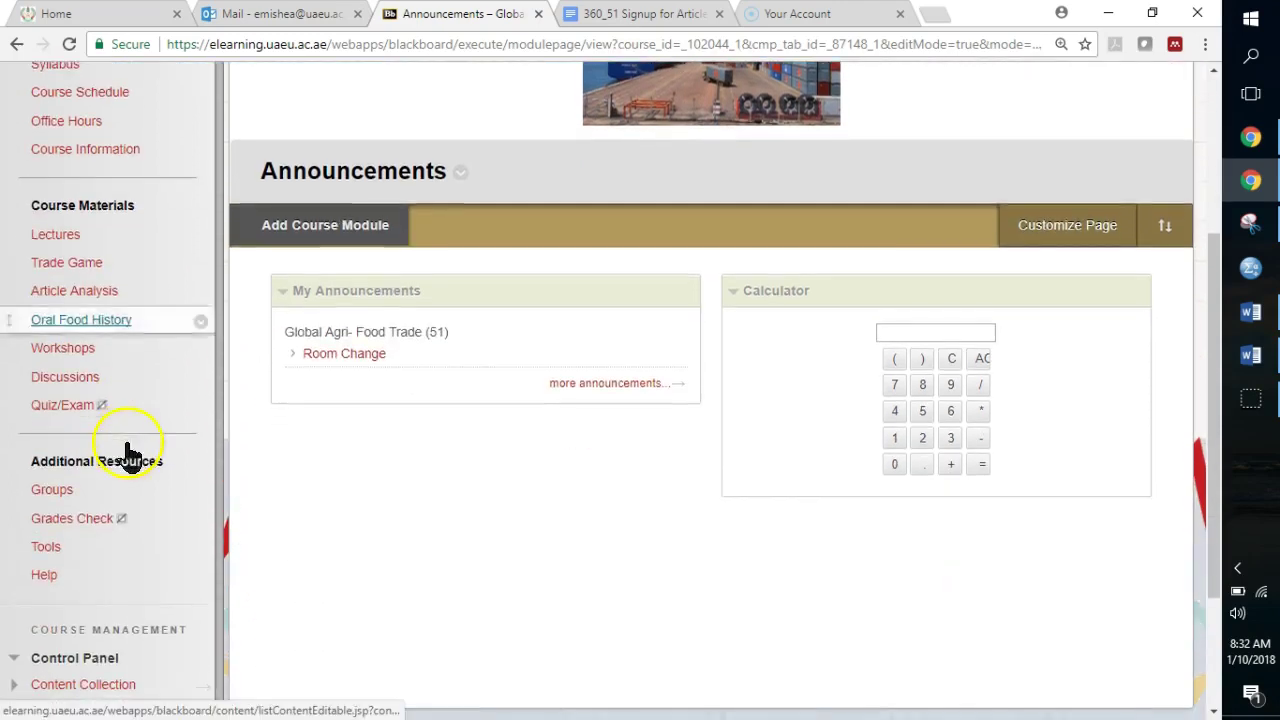
mouse_move(65, 658)
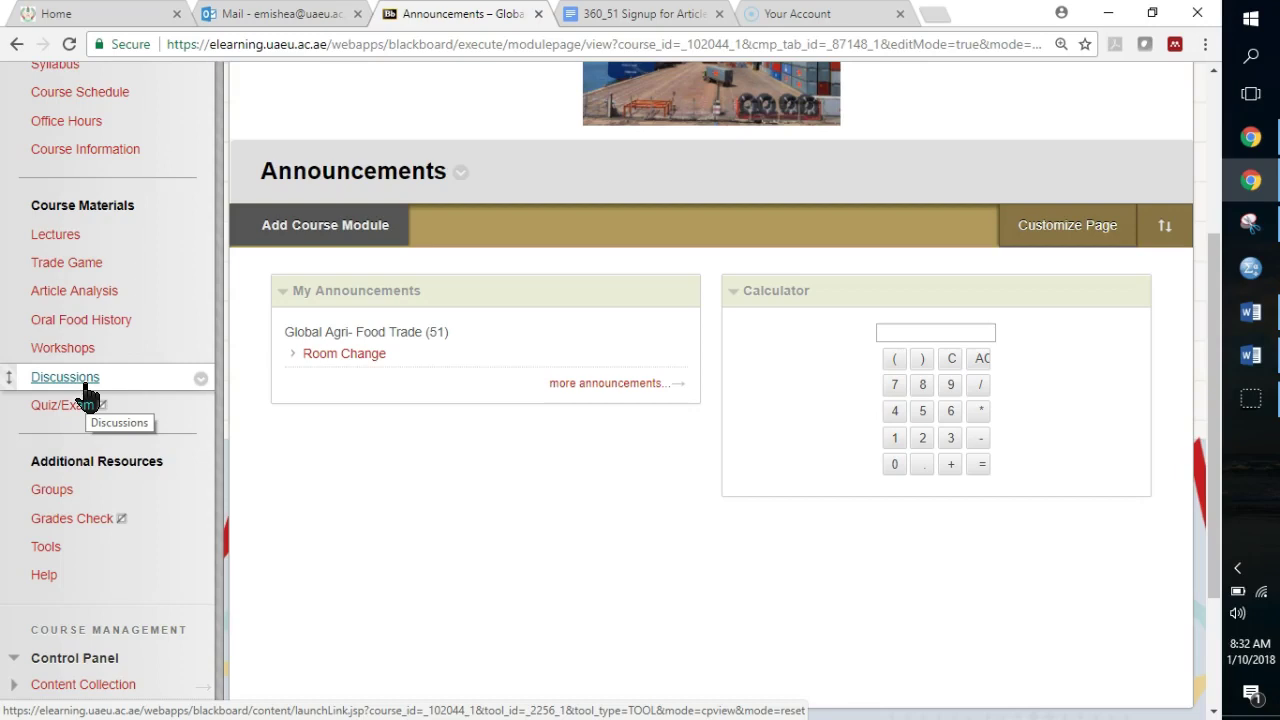
scroll(86, 395, "up", 2)
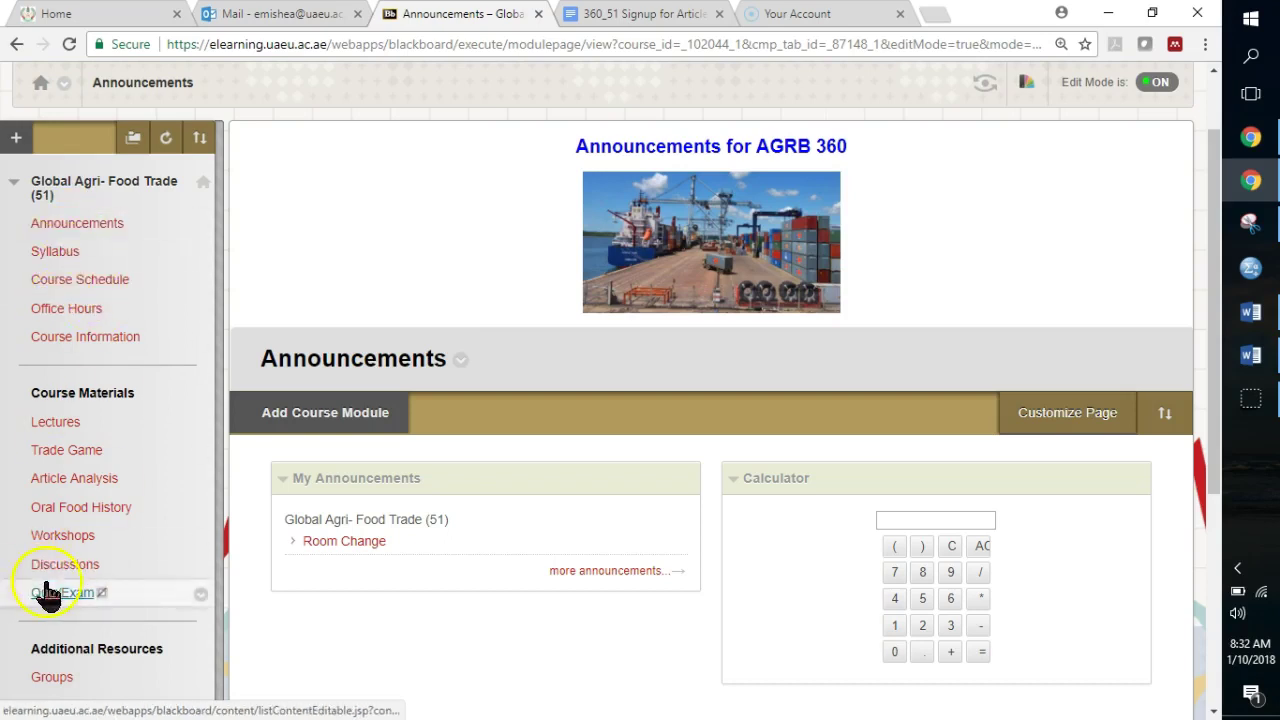
left_click(75, 566)
scroll(75, 566, "down", 1)
left_click(70, 472)
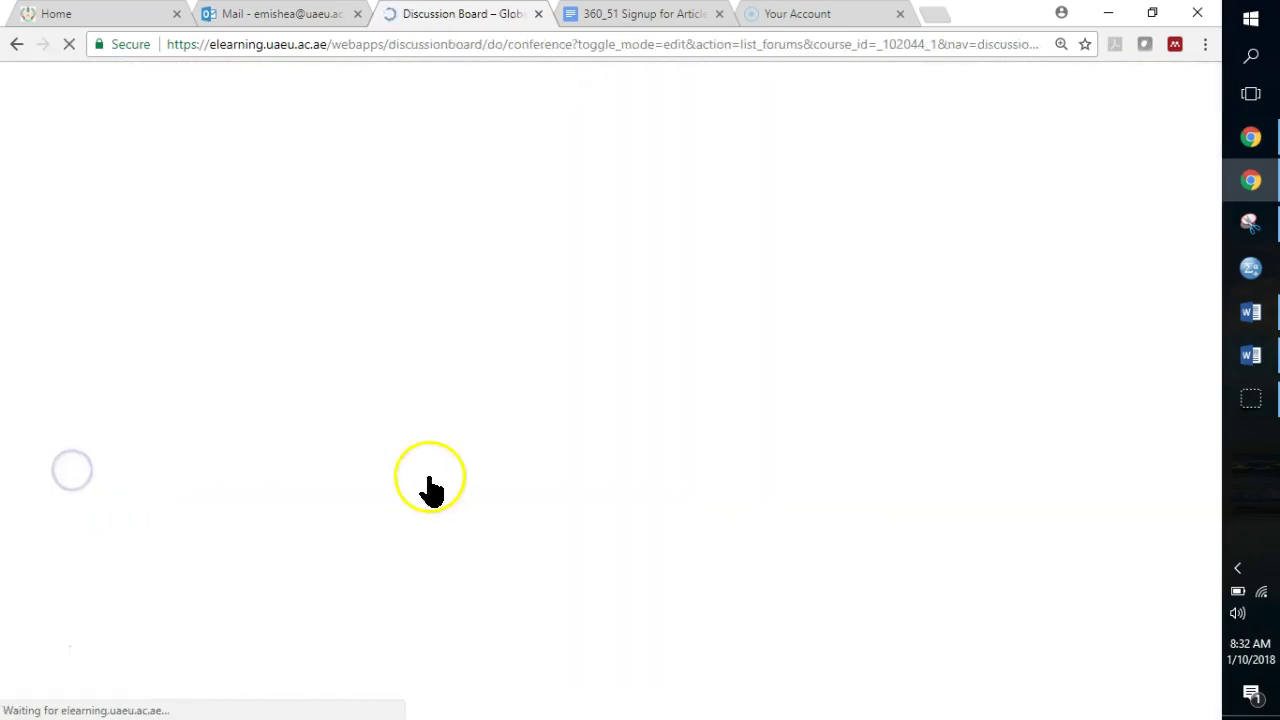
scroll(685, 400, "down", 1)
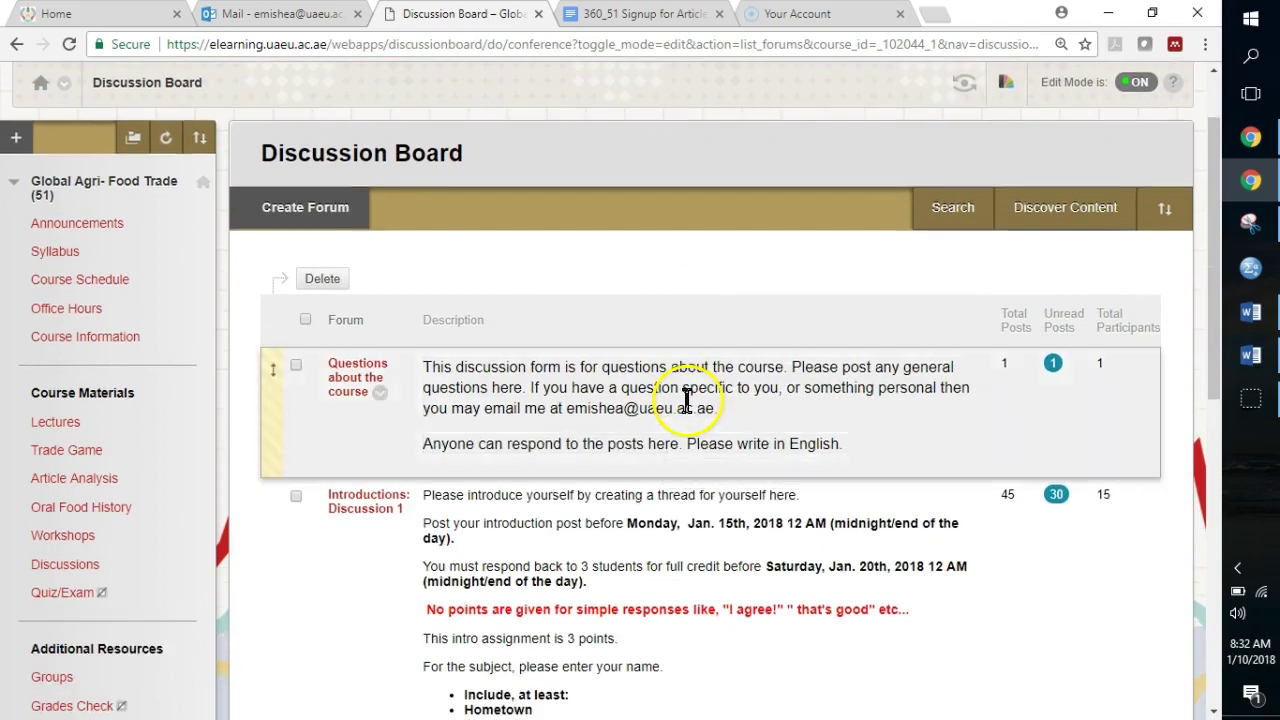
scroll(687, 400, "down", 1)
scroll(687, 400, "down", 4)
scroll(685, 393, "down", 2)
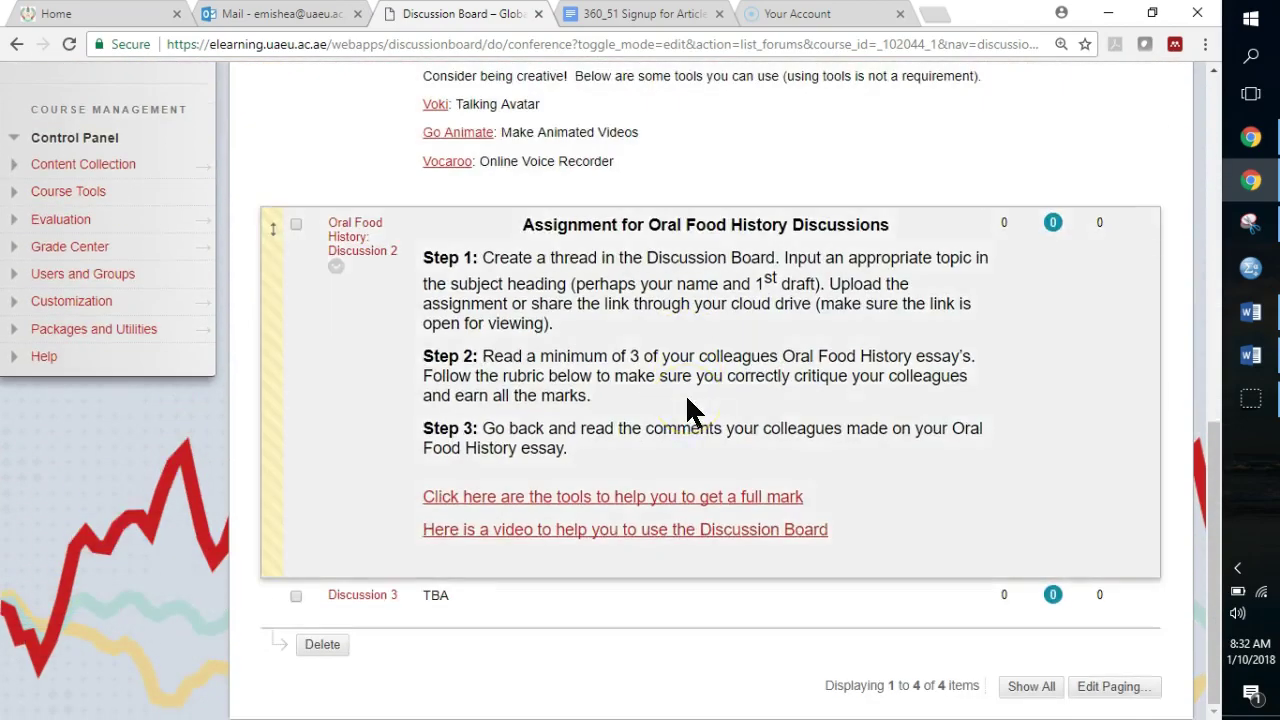
scroll(685, 393, "up", 5)
scroll(687, 398, "up", 3)
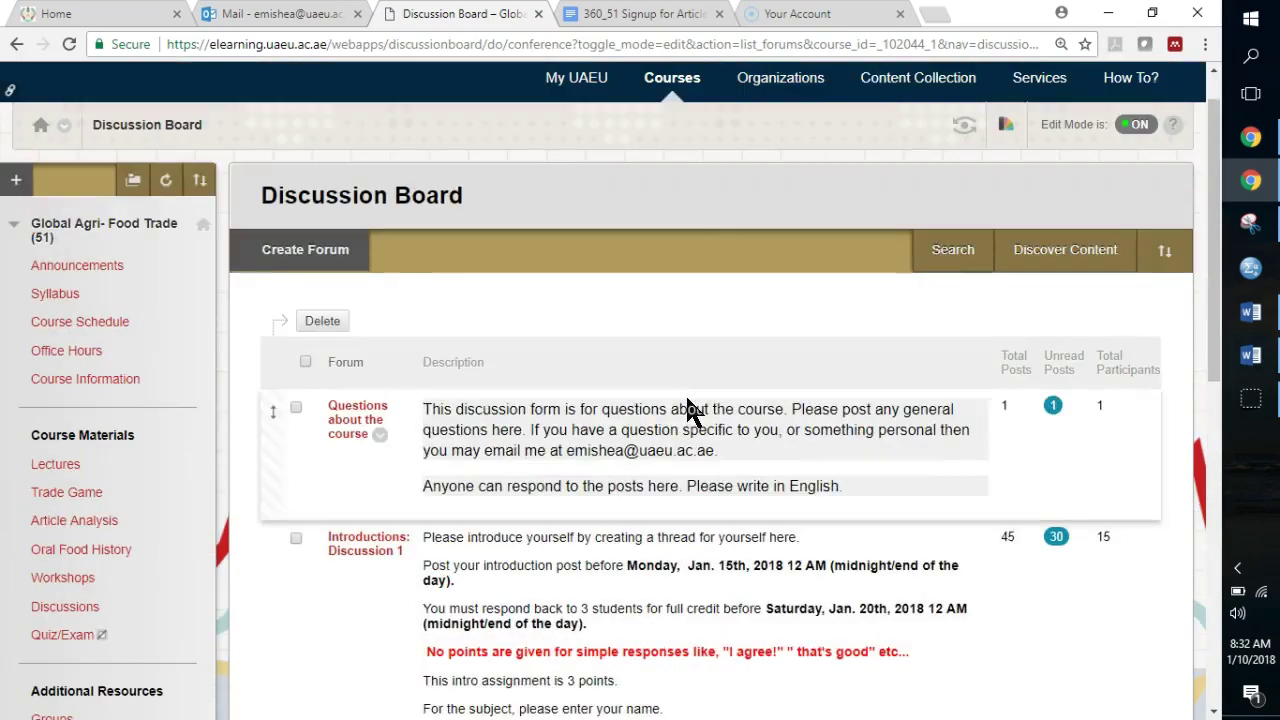
Open the 'Questions about the course' forum and subscribe to it
left_click(368, 420)
scroll(594, 470, "down", 2)
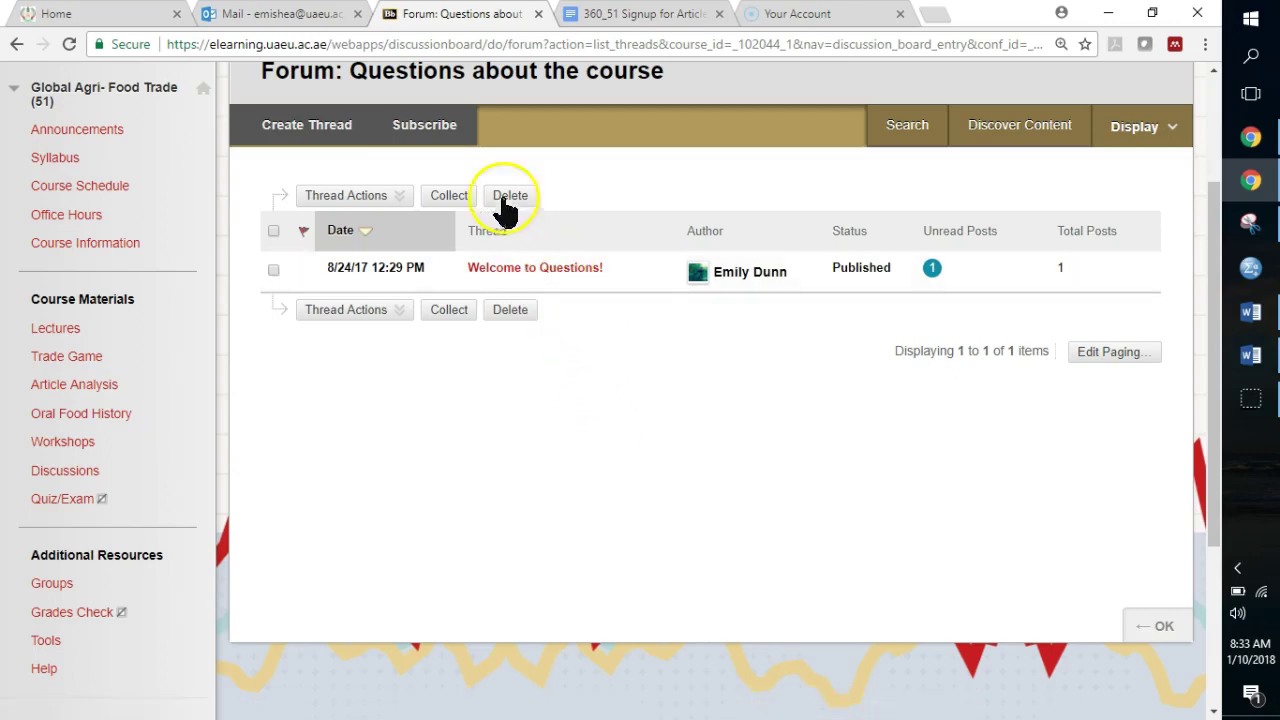
left_click(443, 131)
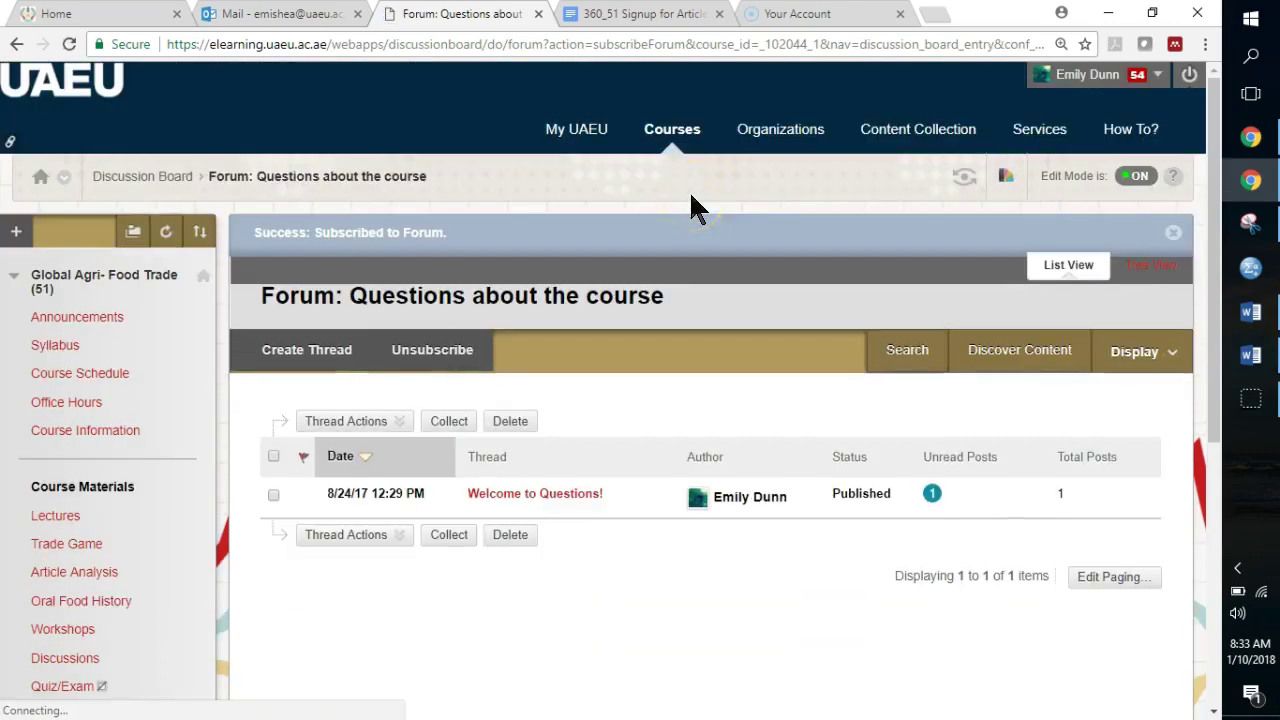
scroll(757, 340, "down", 1)
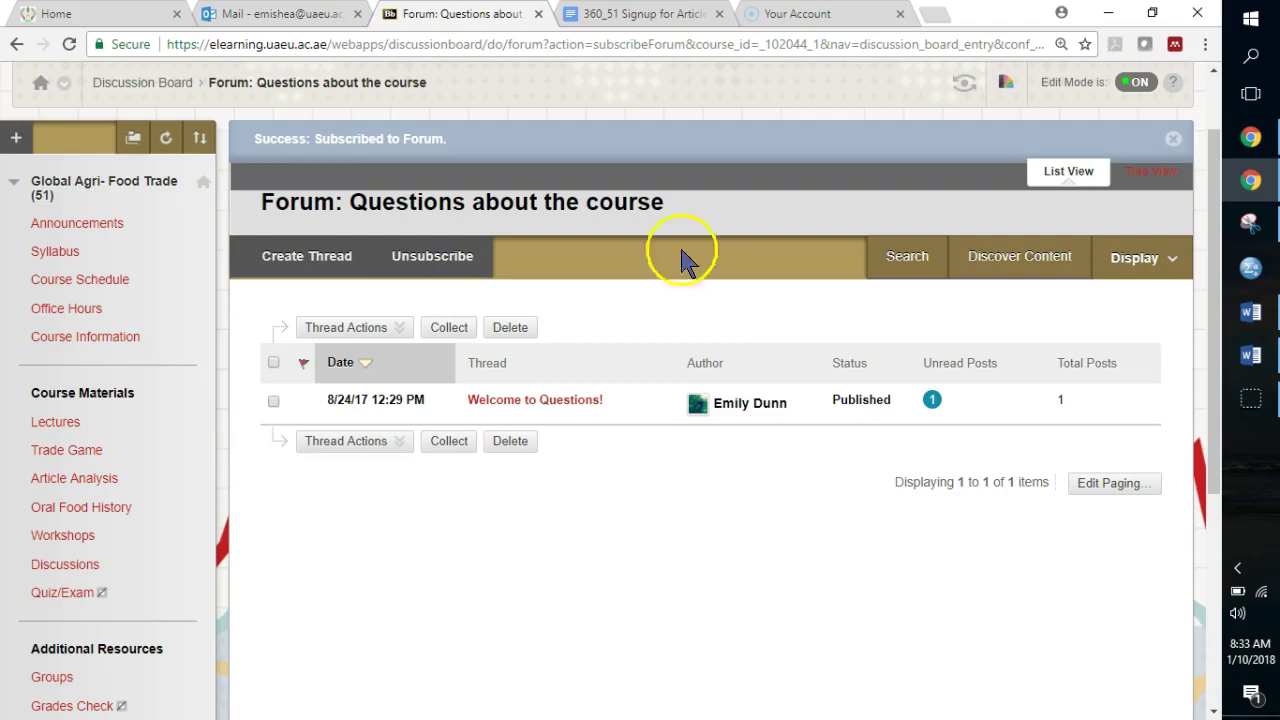
Return to the Discussion Board and open 'Introductions: Discussion 1' to view its 13 threads
left_click(128, 80)
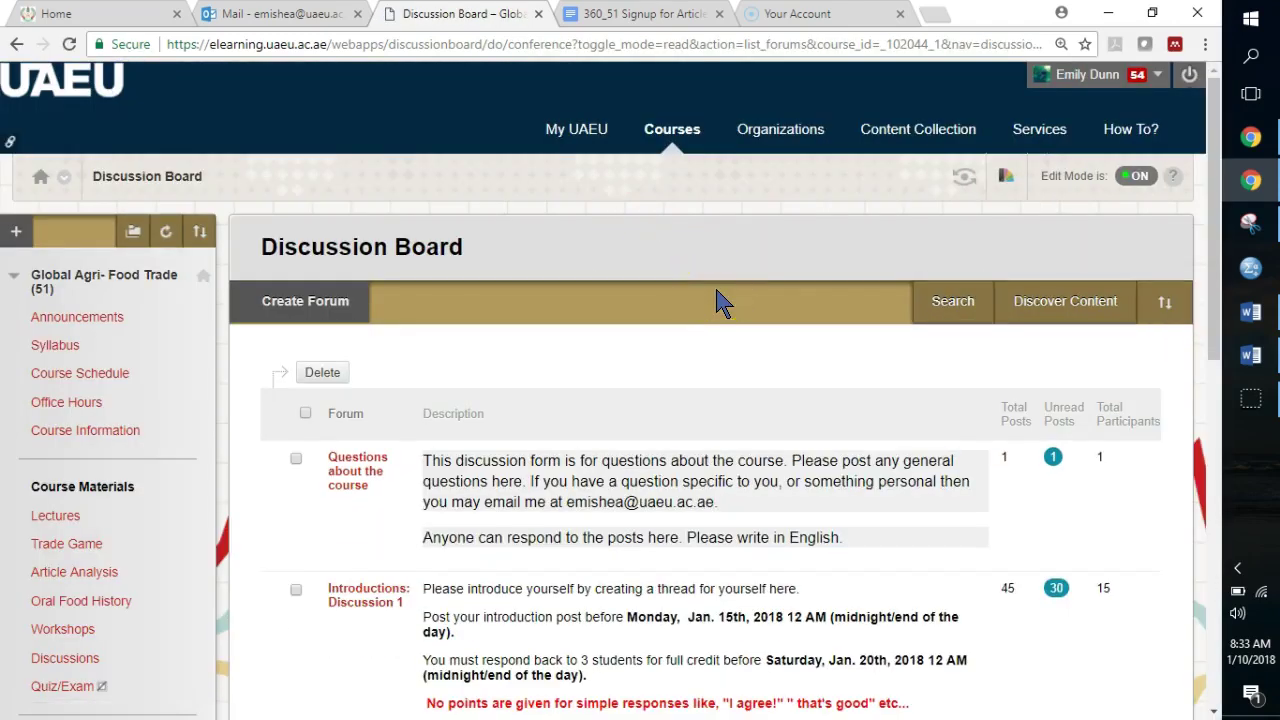
scroll(716, 291, "down", 4)
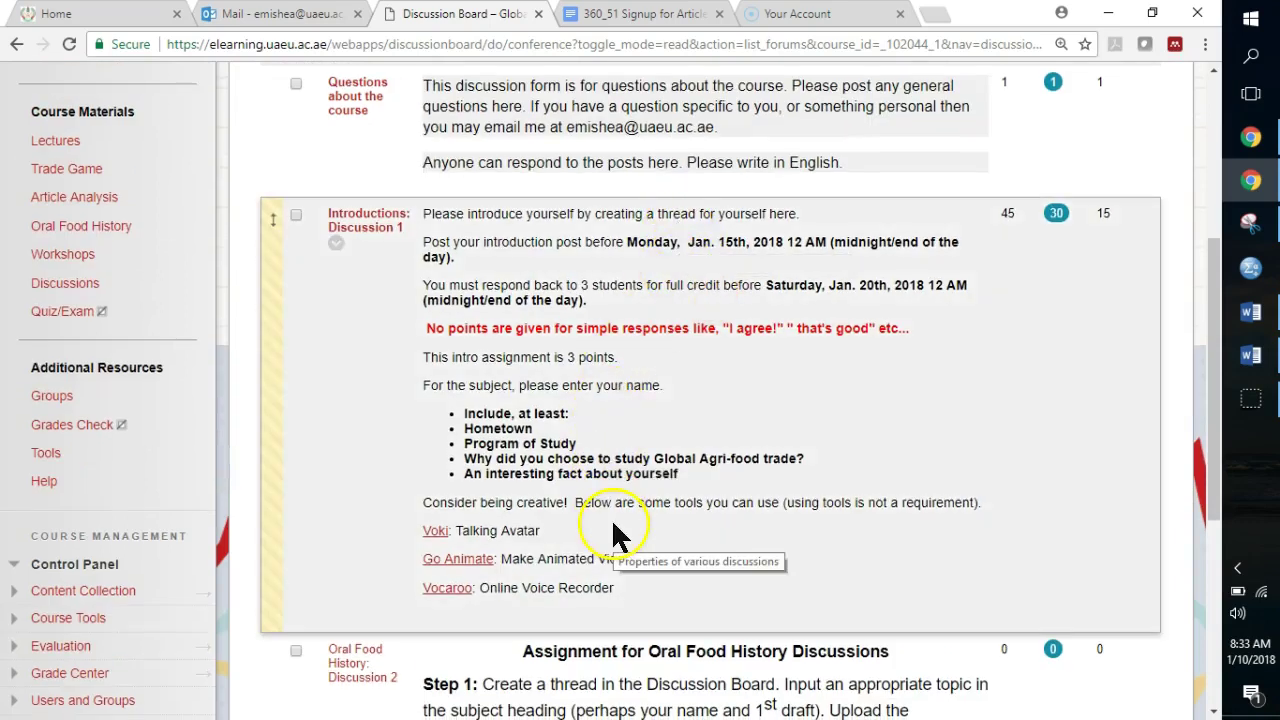
left_click(371, 222)
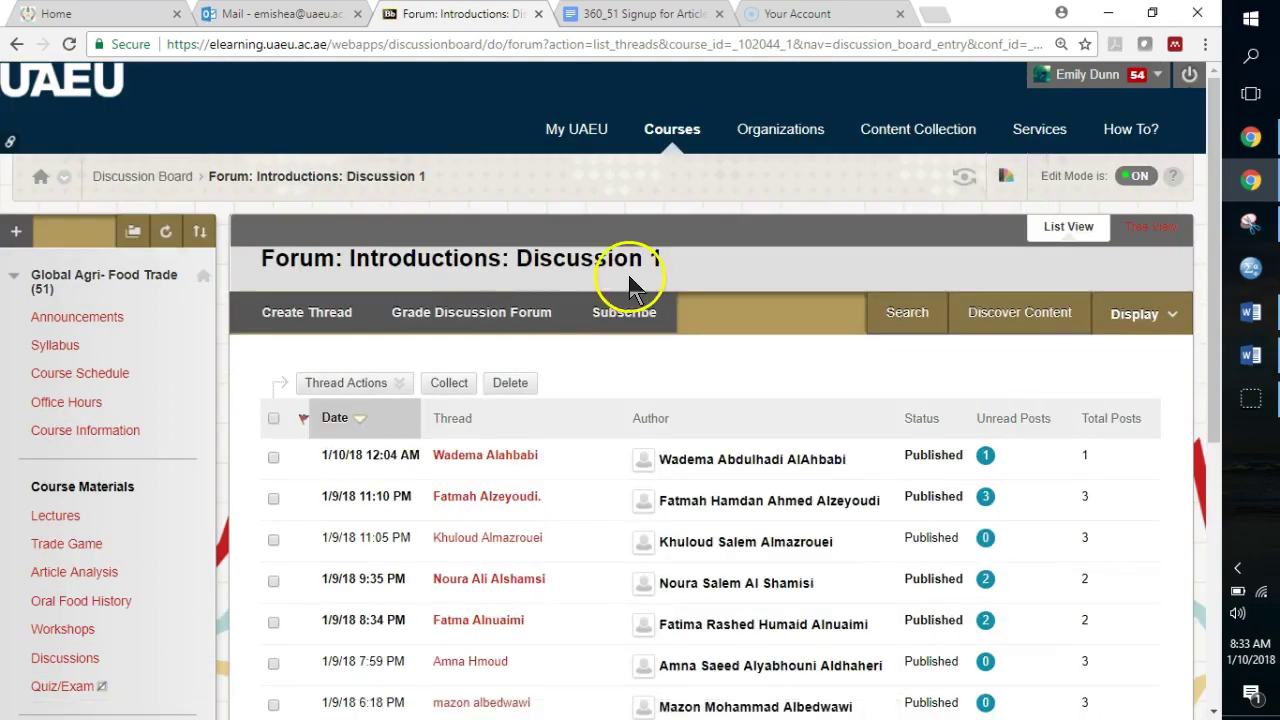
scroll(630, 287, "down", 5)
scroll(630, 287, "up", 1)
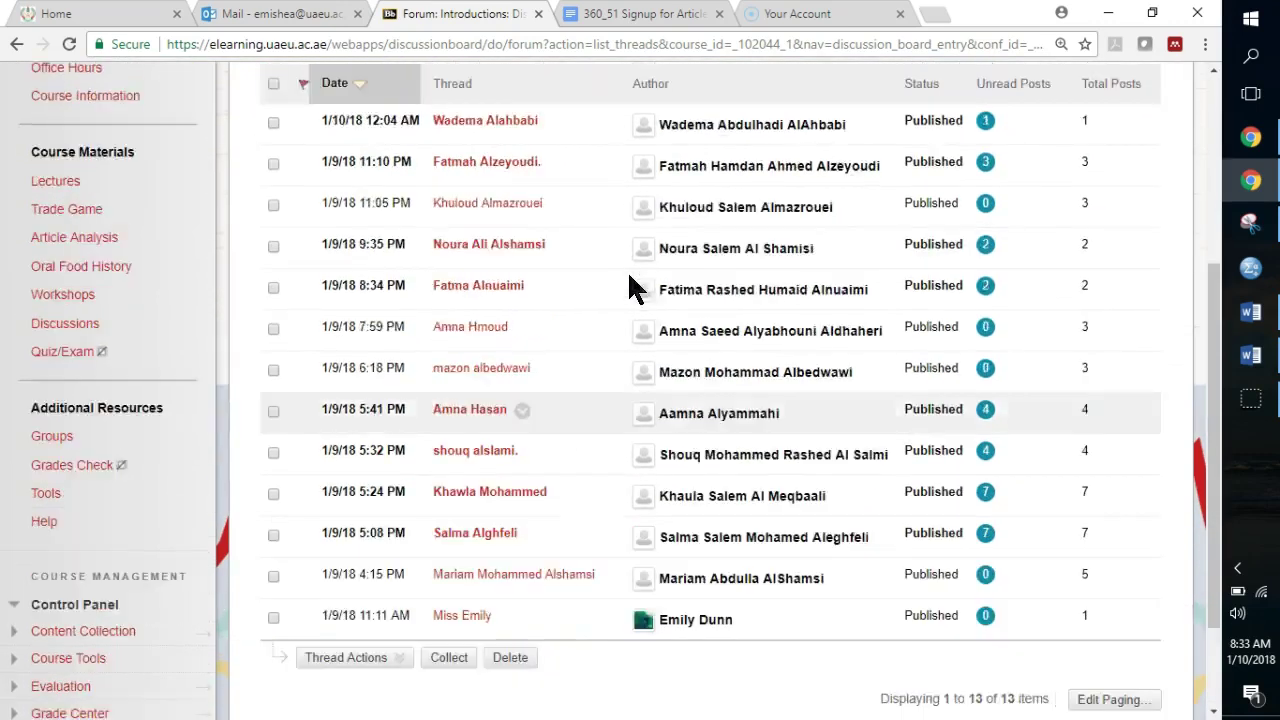
Create a new thread in the Introductions: Discussion 1 forum
scroll(628, 287, "up", 4)
left_click(300, 318)
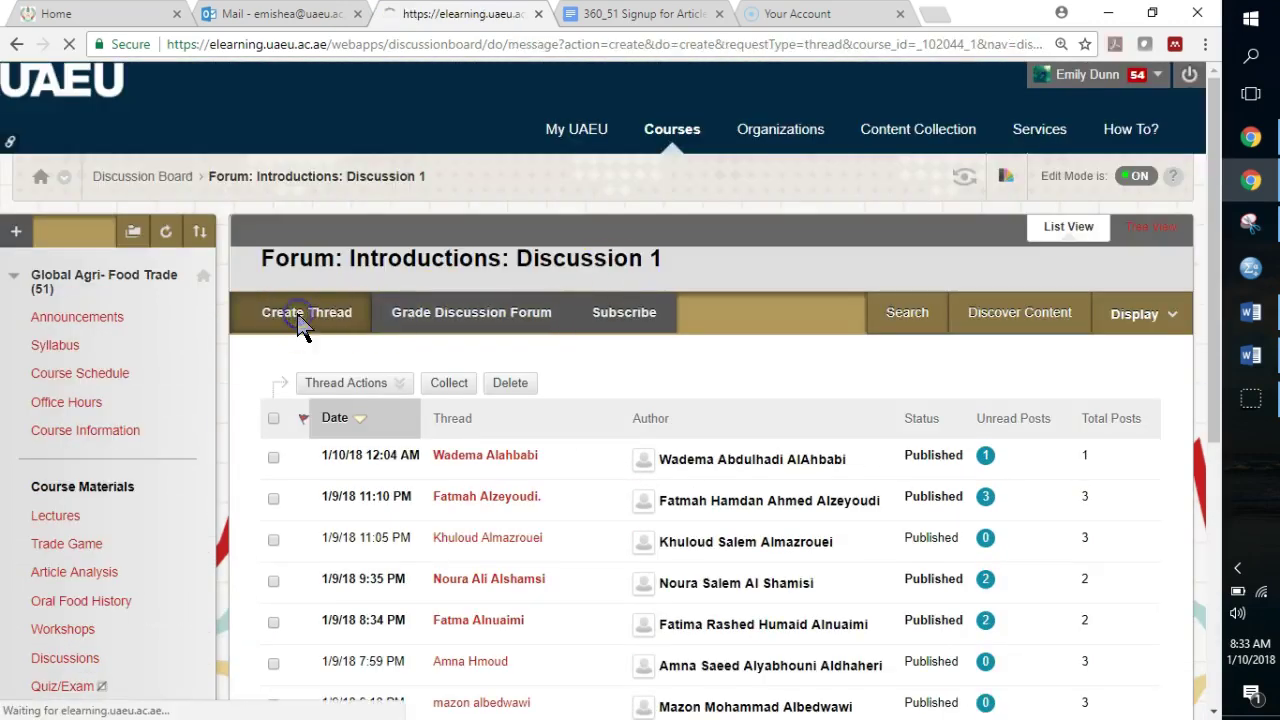
scroll(651, 243, "down", 4)
scroll(686, 320, "up", 2)
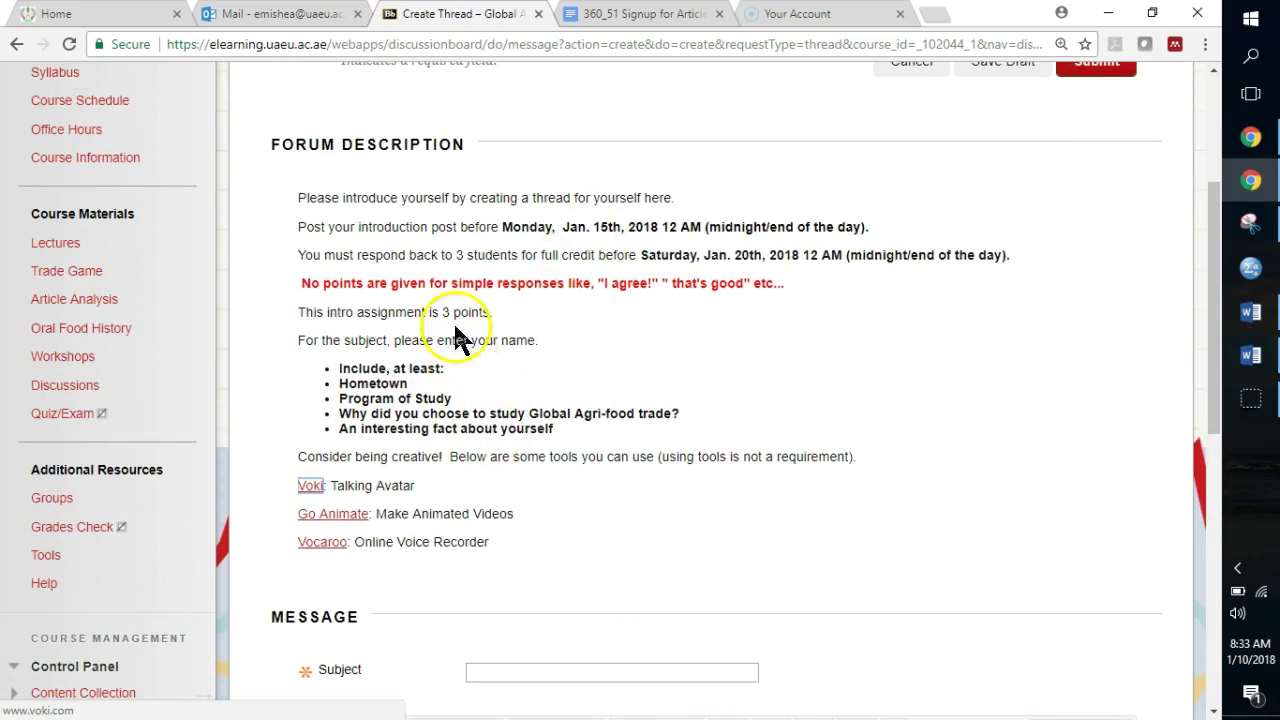
left_click_drag(443, 312, 494, 312)
left_click(574, 325)
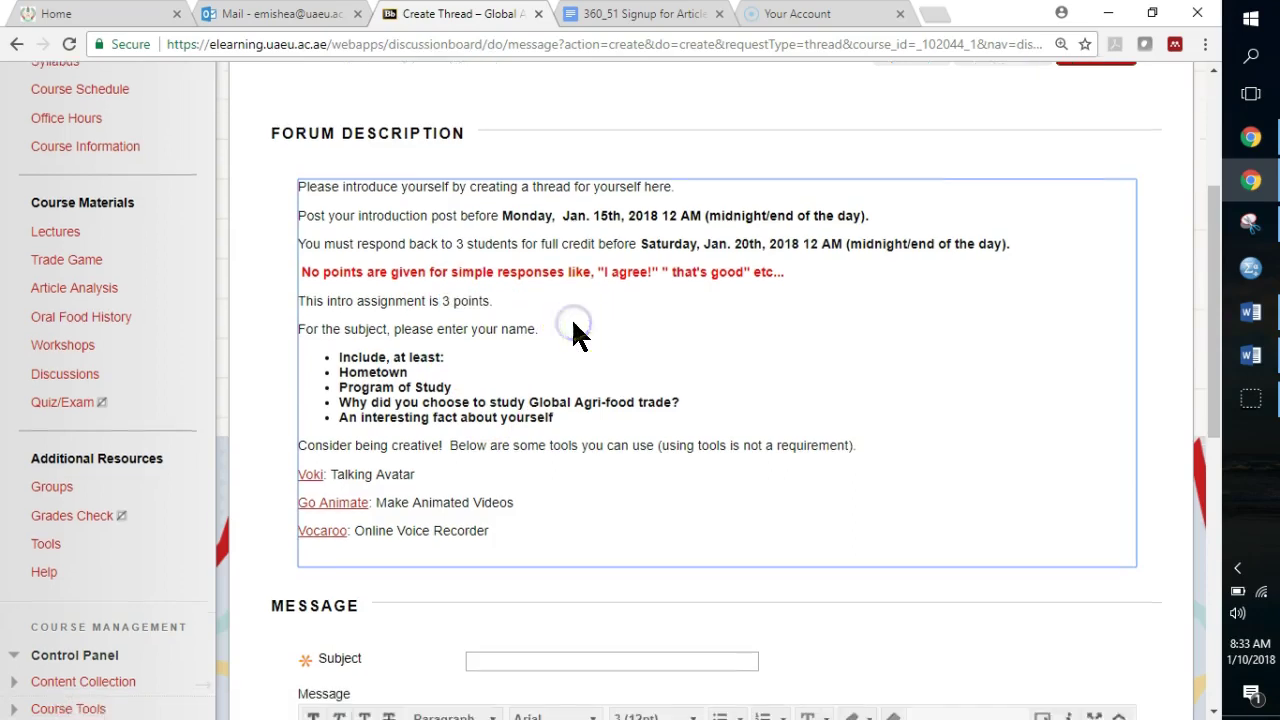
scroll(572, 330, "down", 3)
Enter the subject 'Miss Emily' and copy the five required bullet lines from the forum description
left_click(584, 388)
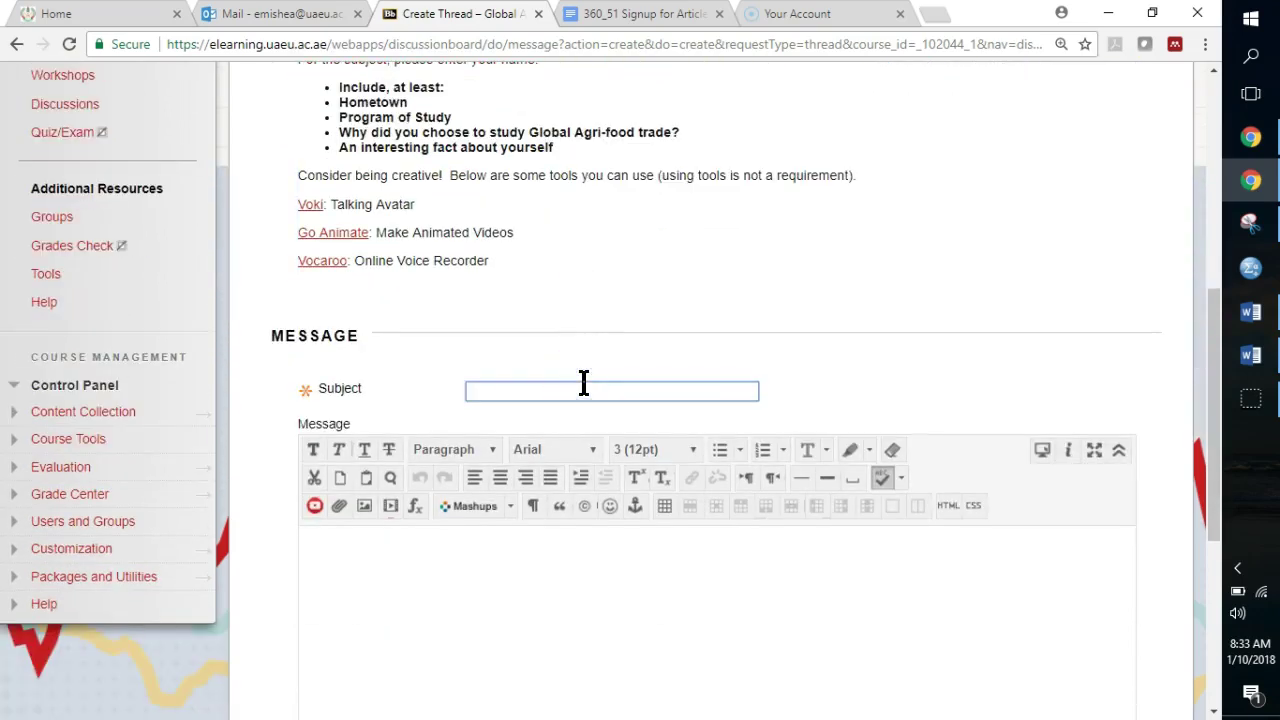
type("Miss Emily")
scroll(600, 380, "down", 1)
scroll(617, 361, "up", 2)
left_click(510, 228)
left_click_drag(510, 230, 332, 178)
key("ctrl+c")
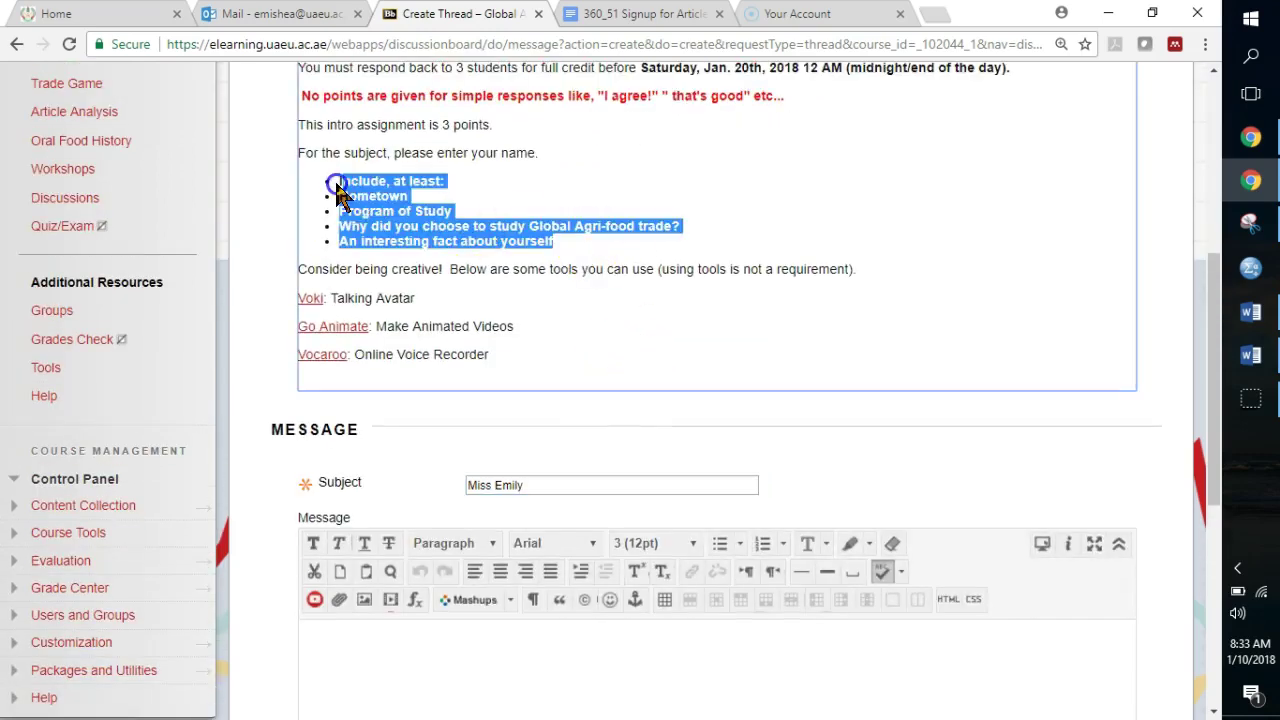
scroll(460, 232, "down", 1)
scroll(470, 300, "down", 3)
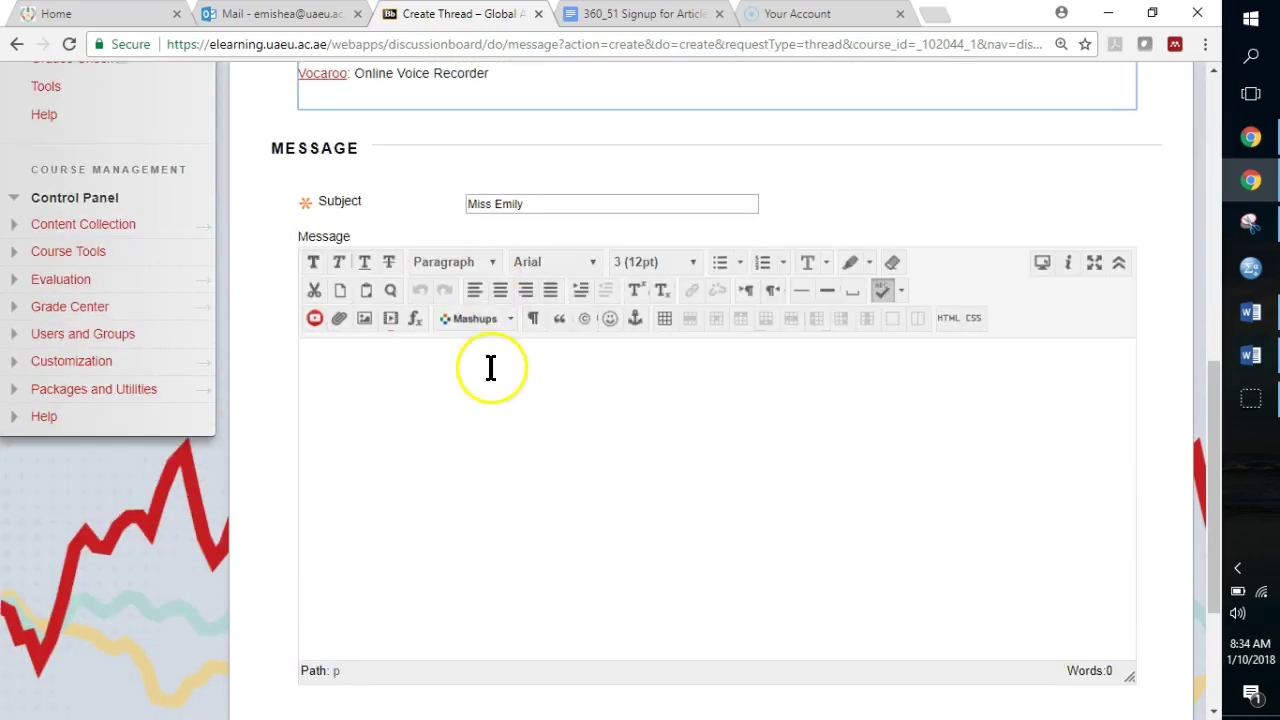
Paste the bullet list into the message and add a 'Hello Students!' greeting line above it
left_click(486, 380)
key("ctrl+v")
left_click(366, 362)
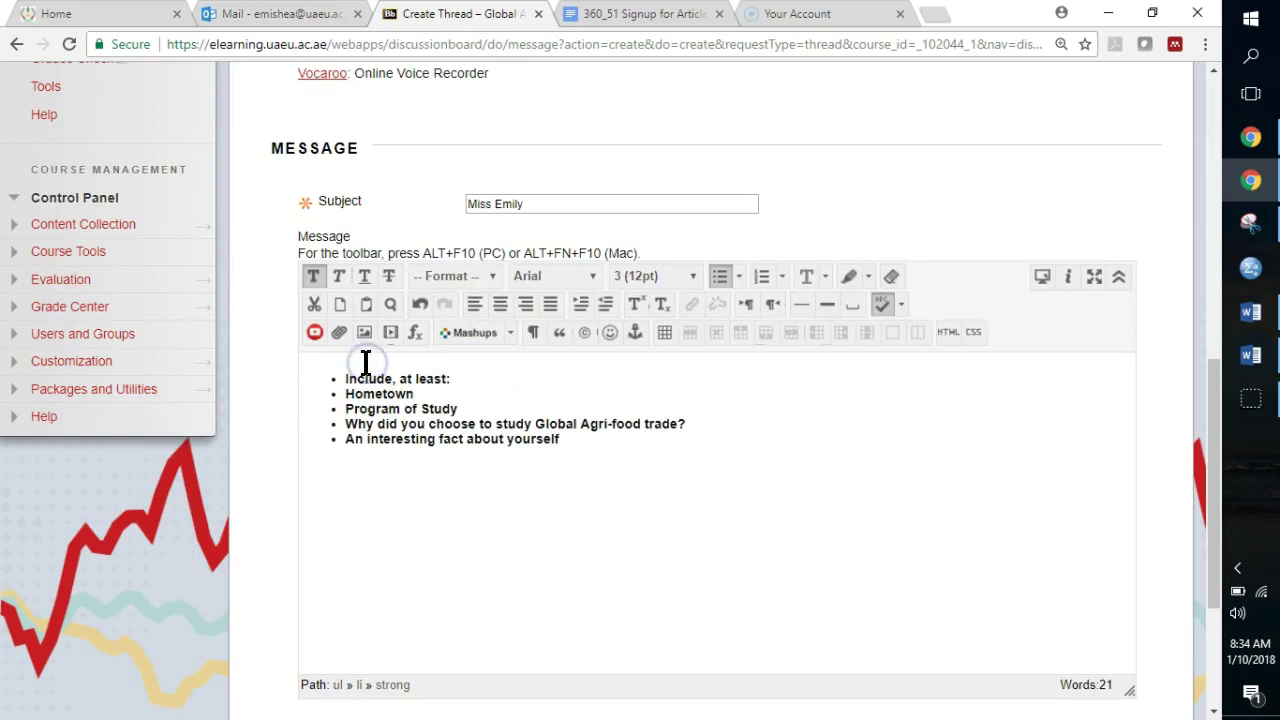
left_click(312, 375)
key("Return")
key("BackSpace")
type("T")
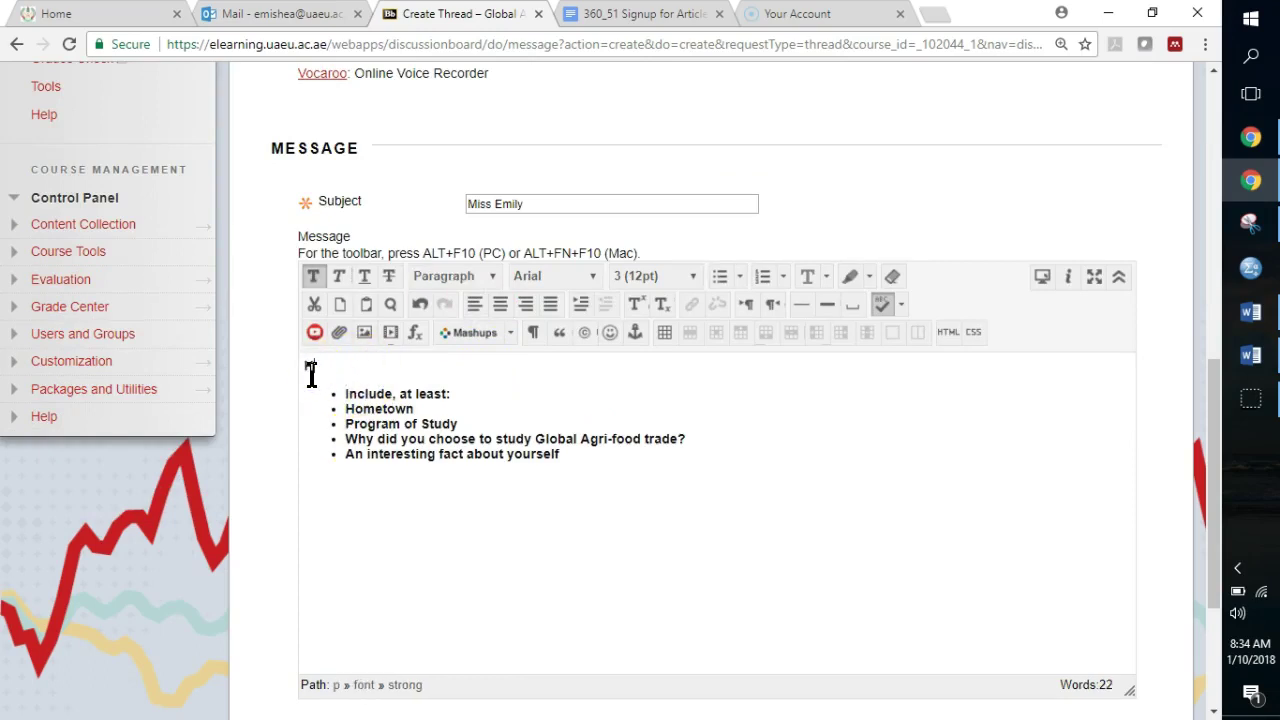
type("Students")
key("BackSpace")
Replace the first bullets with 'Florida' and 'Program of Study: Agribusiness' lines
left_click(523, 386)
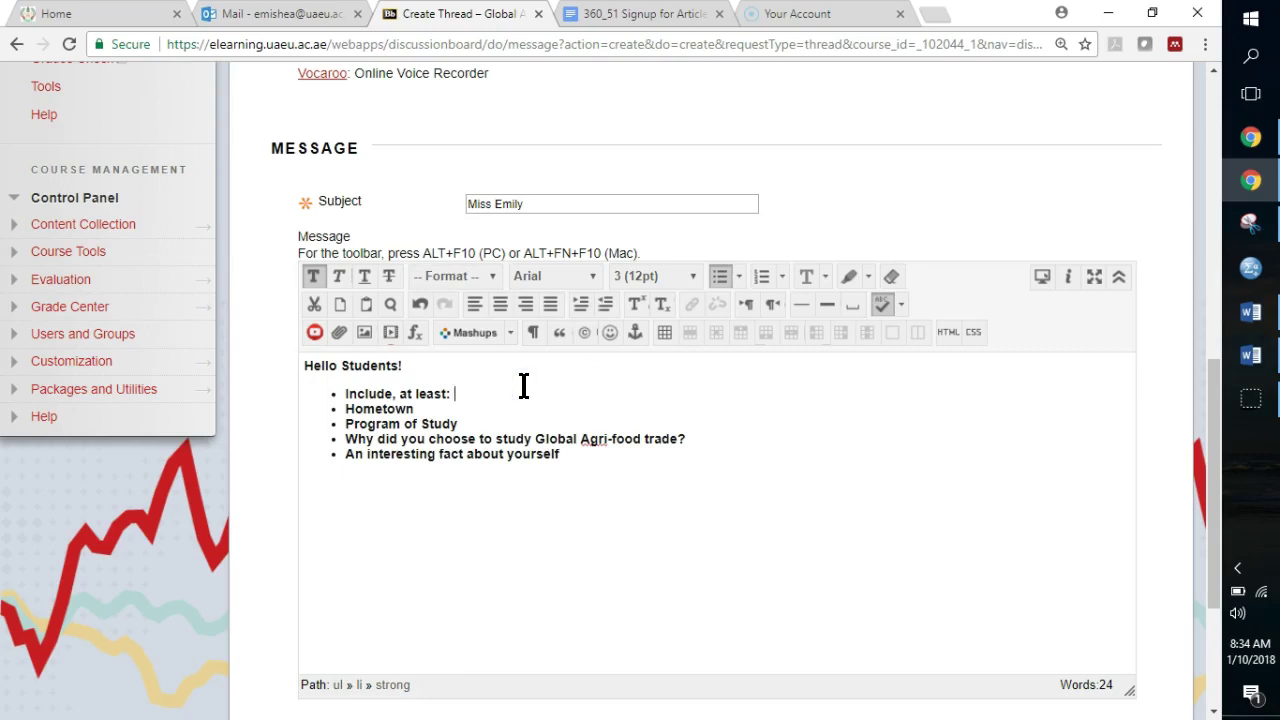
type("Florida")
key("BackSpace")
key("BackSpace")
key("BackSpace")
key("BackSpace")
key("BackSpace")
key("BackSpace")
key("BackSpace")
key("BackSpace")
key("BackSpace")
key("BackSpace")
key("BackSpace")
key("BackSpace")
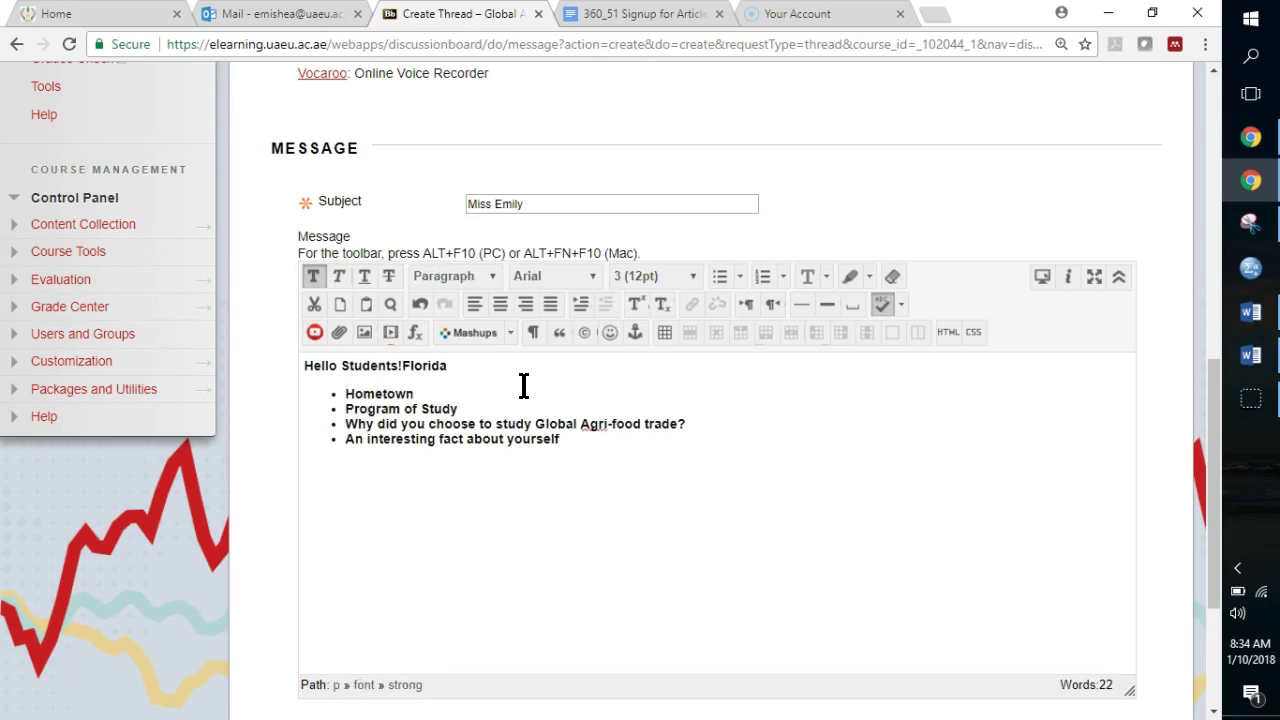
key("Return")
key("Down")
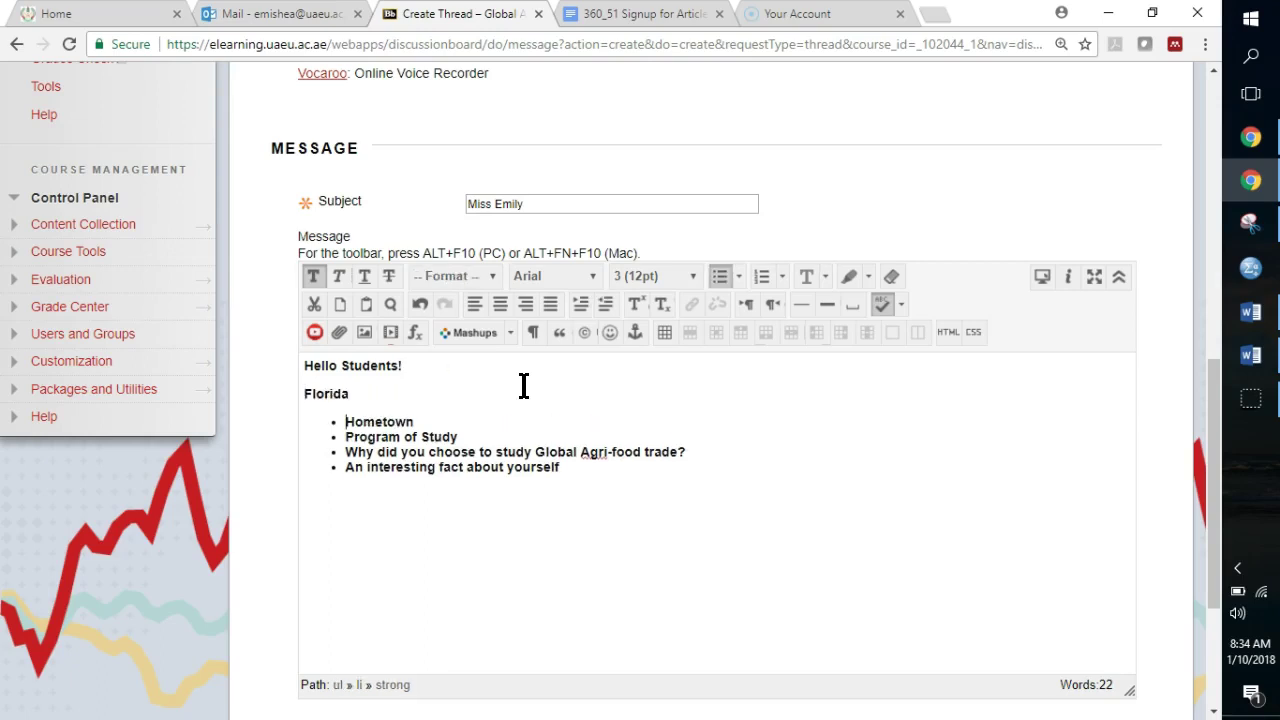
key("Delete")
key("Delete")
key("Delete")
key("Delete")
key("Delete")
key("Delete")
key("Delete")
key("Delete")
key("BackSpace")
key("Return")
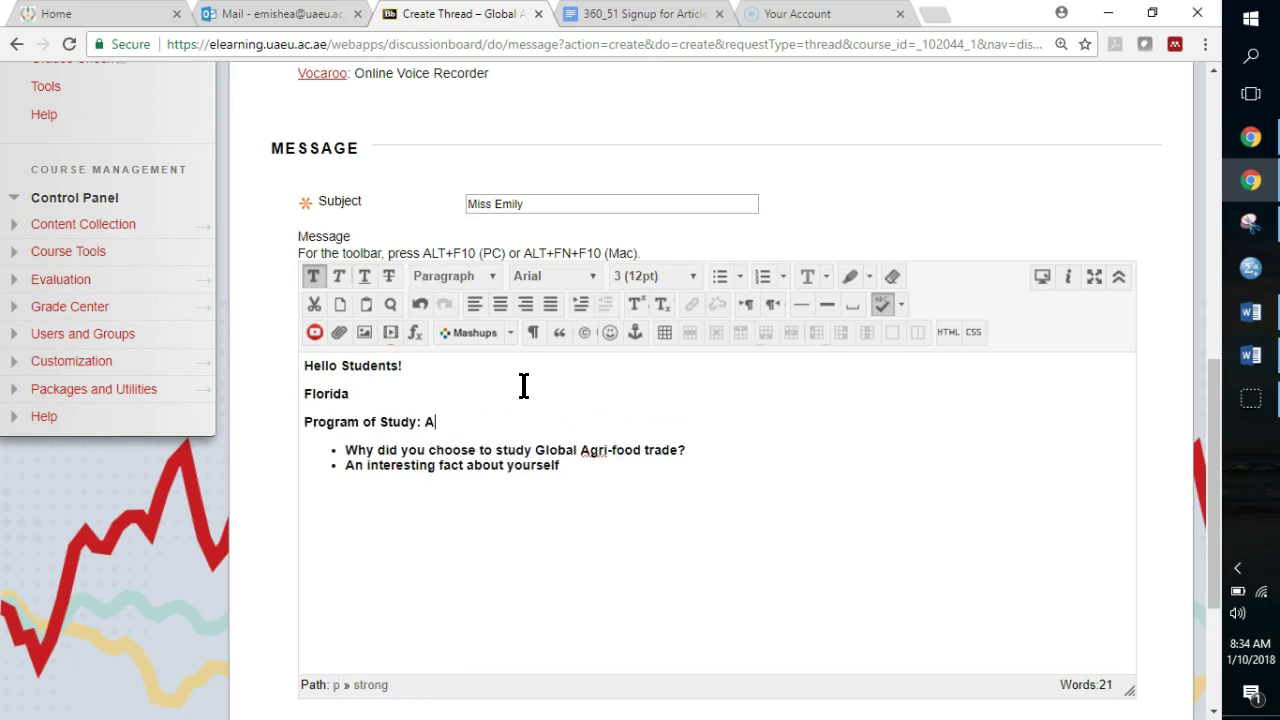
type("gribusiness")
Place the cursor on a new line below the remaining prompt bullets
left_click(509, 382)
left_click(525, 390)
scroll(604, 426, "down", 1)
scroll(604, 426, "down", 1)
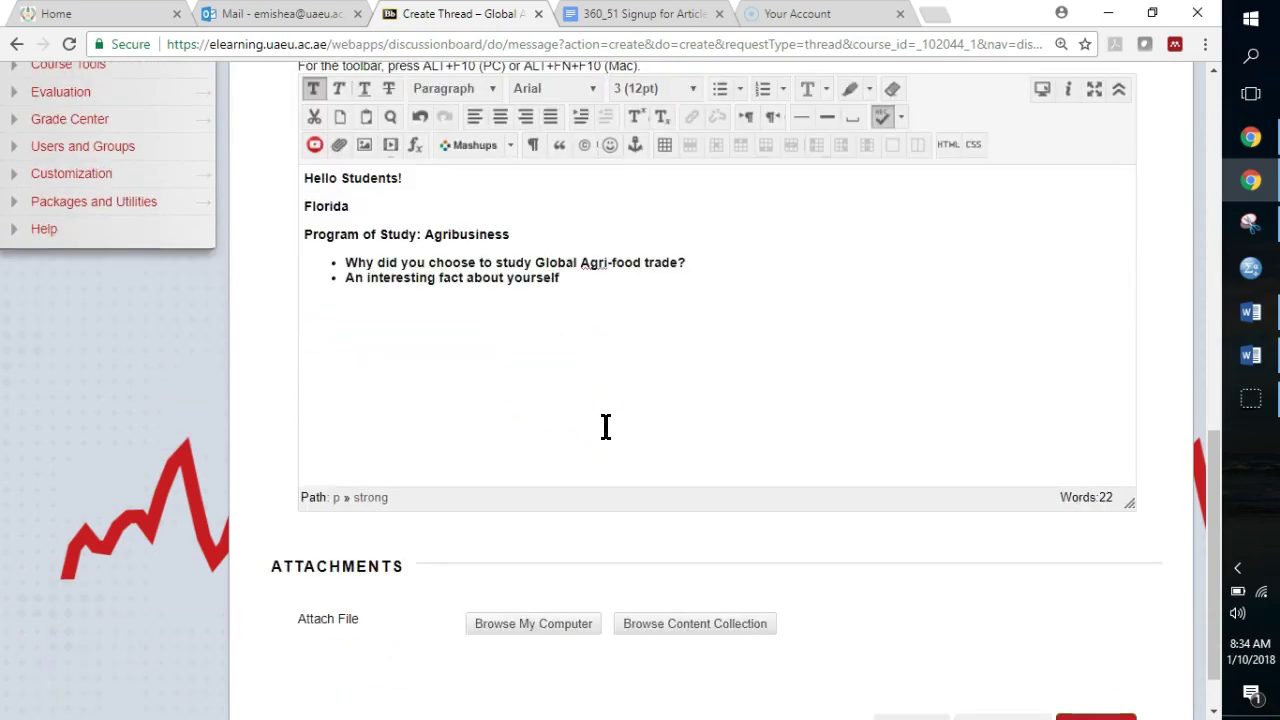
left_click(610, 424)
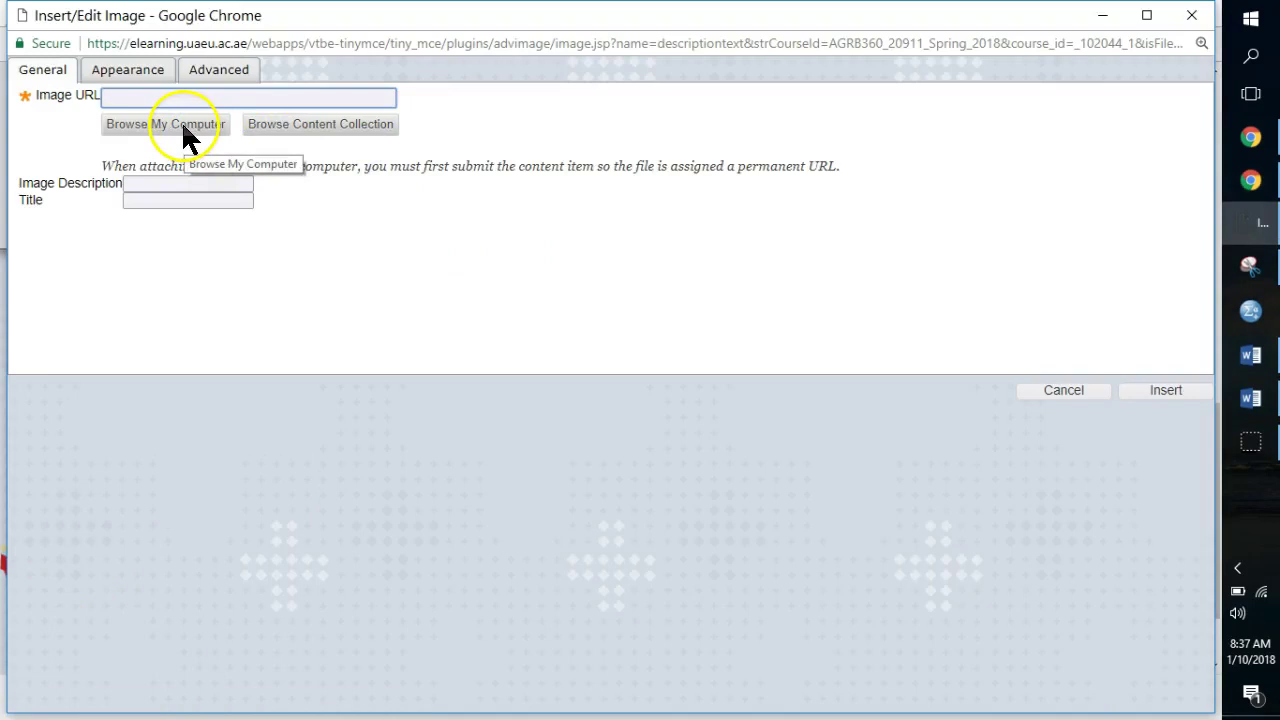
Insert lotus.jpg from the computer into the message below the bullets
left_click(1076, 390)
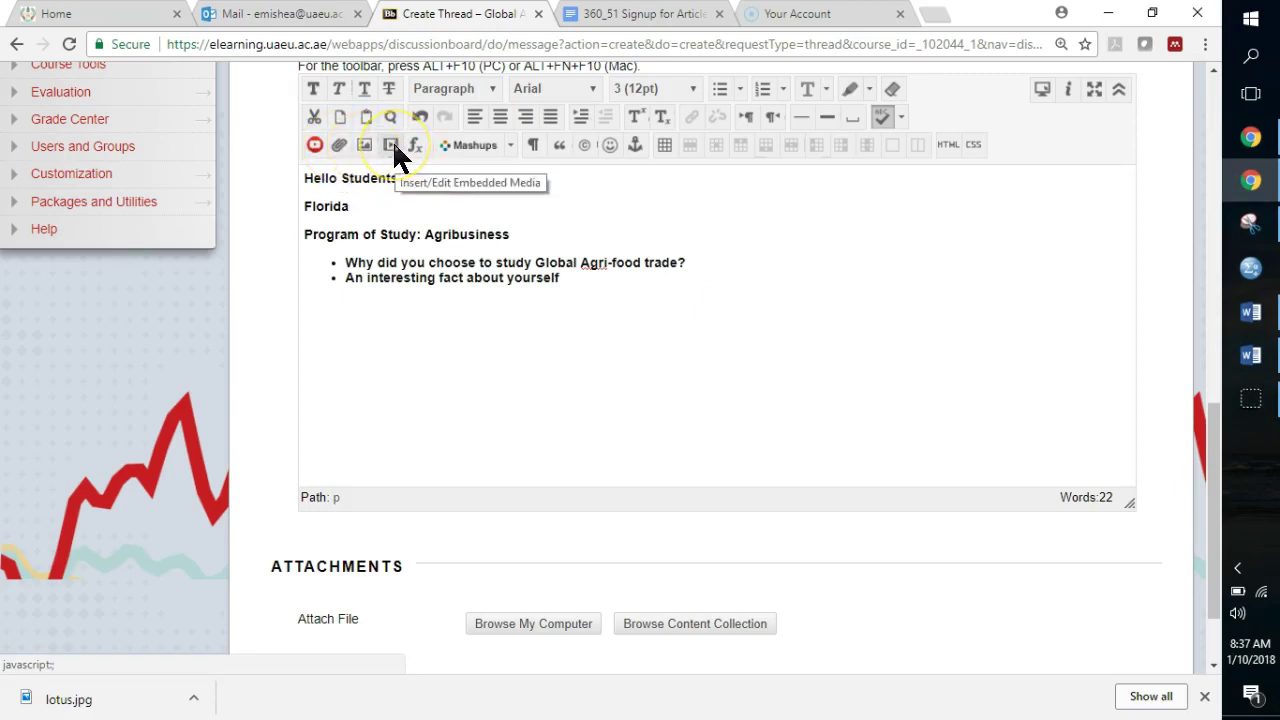
left_click(365, 144)
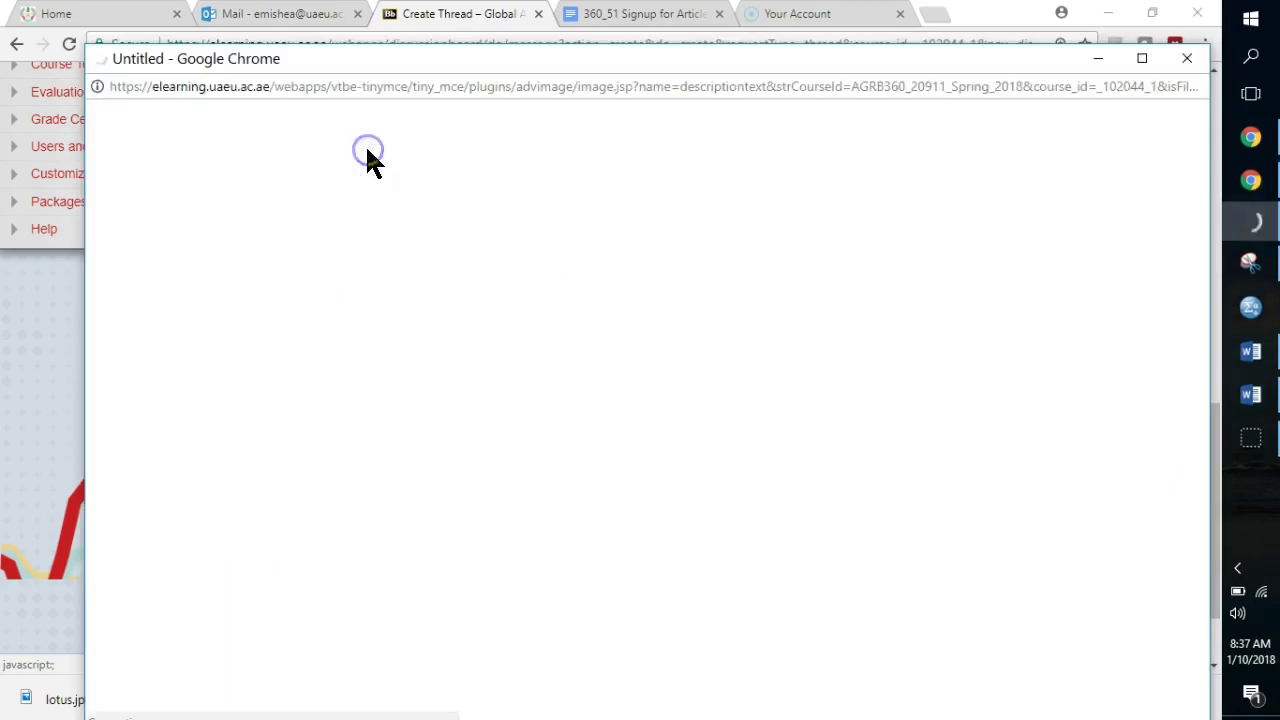
left_click(182, 126)
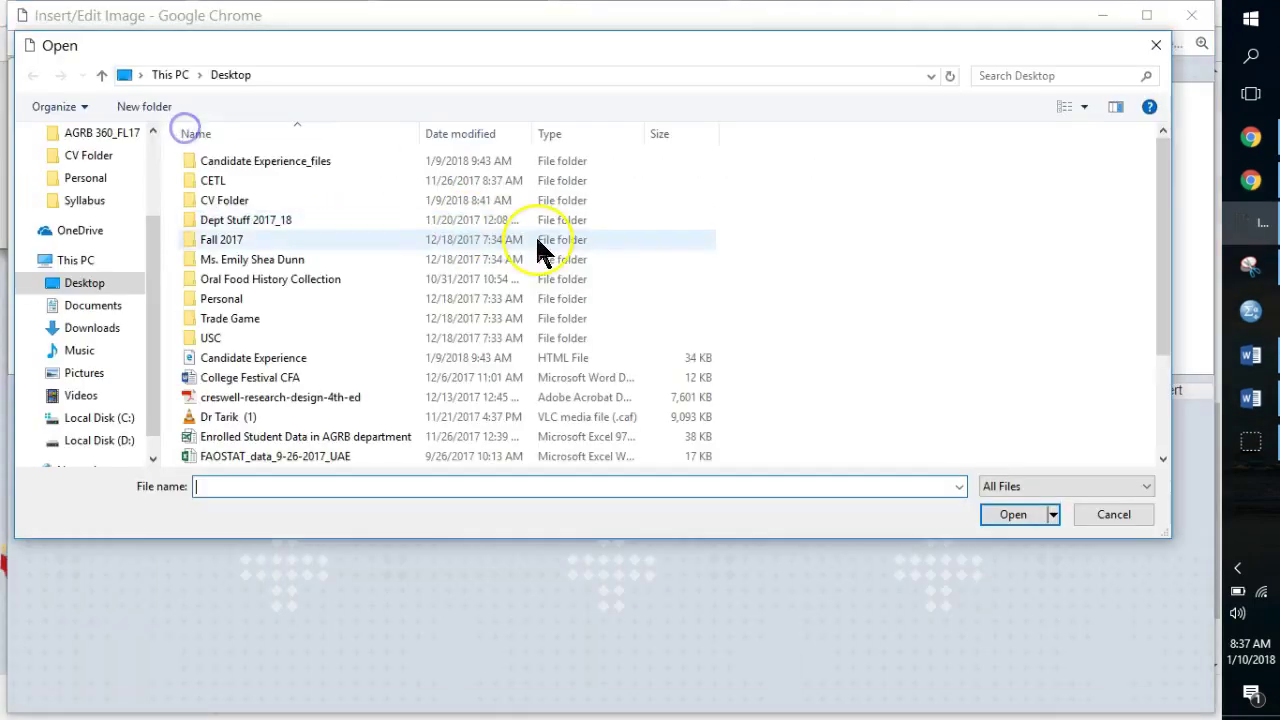
scroll(540, 252, "down", 2)
double_click(379, 357)
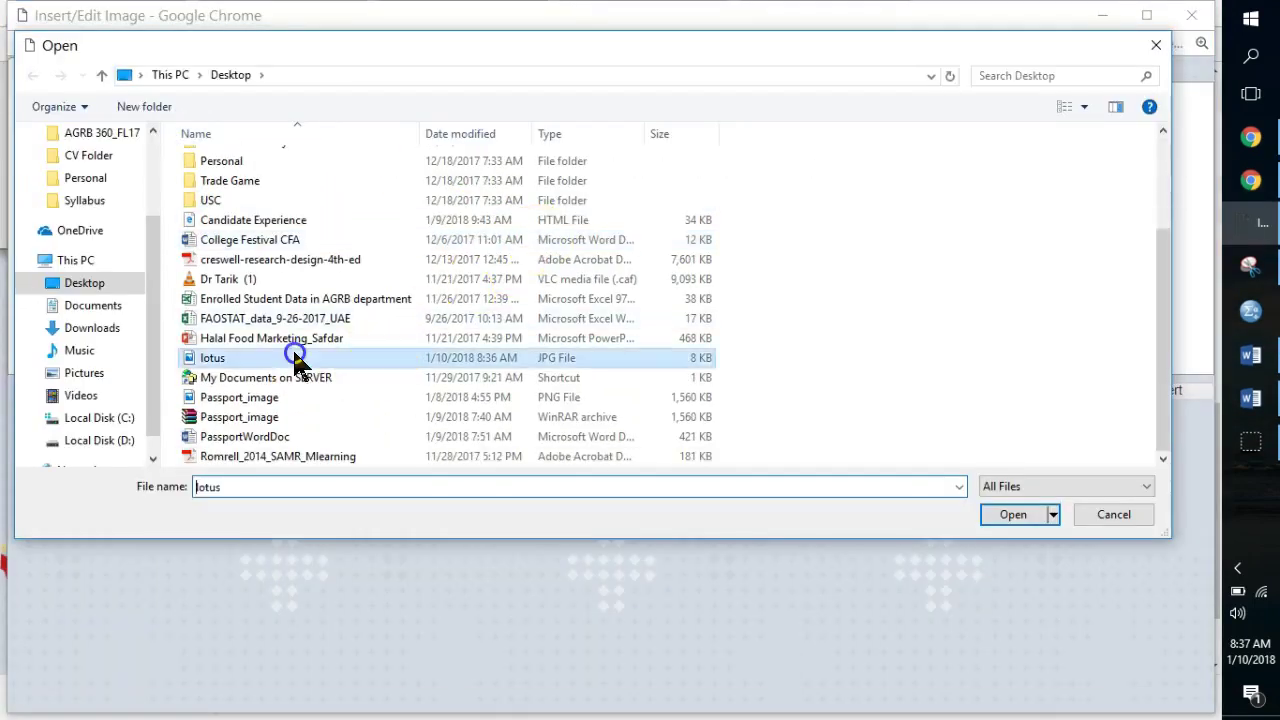
left_click(1143, 390)
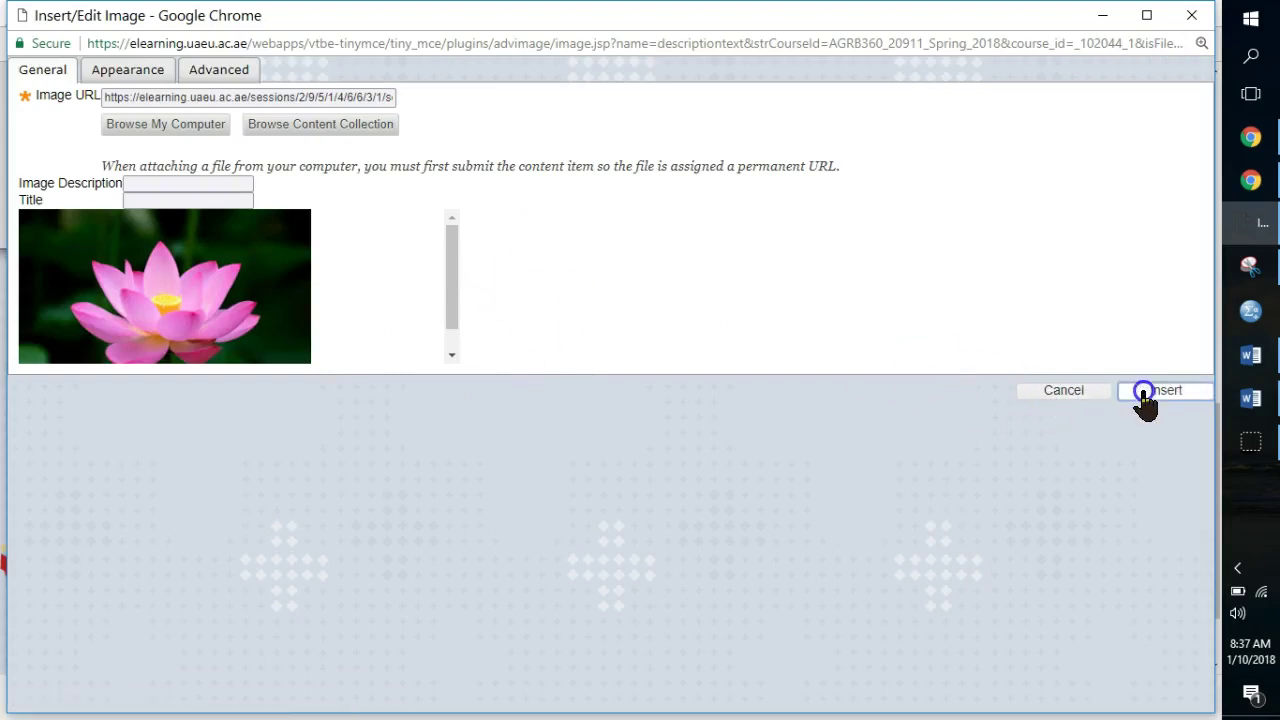
Skip the image description and add 'Lotus is my favorite flower:' above the image
left_click(687, 185)
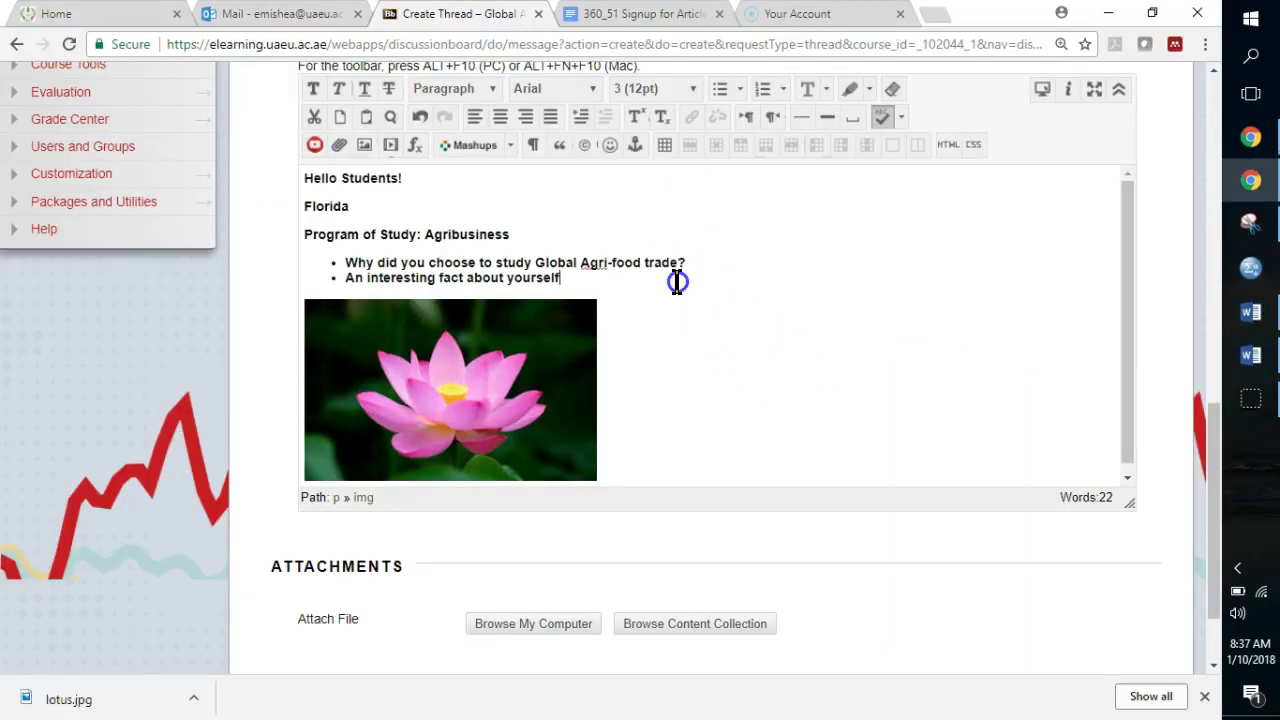
left_click(676, 283)
key("Return")
key("BackSpace")
key("BackSpace")
type("L")
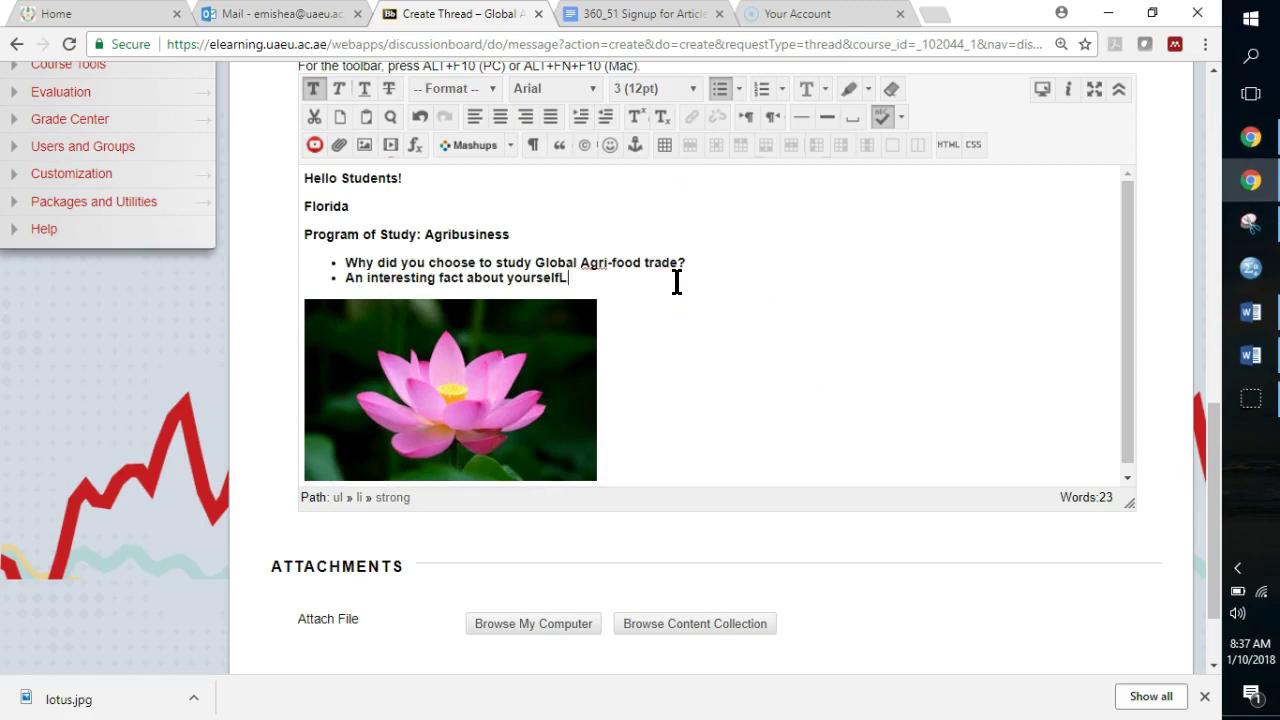
key("BackSpace")
key("Return")
key("Return")
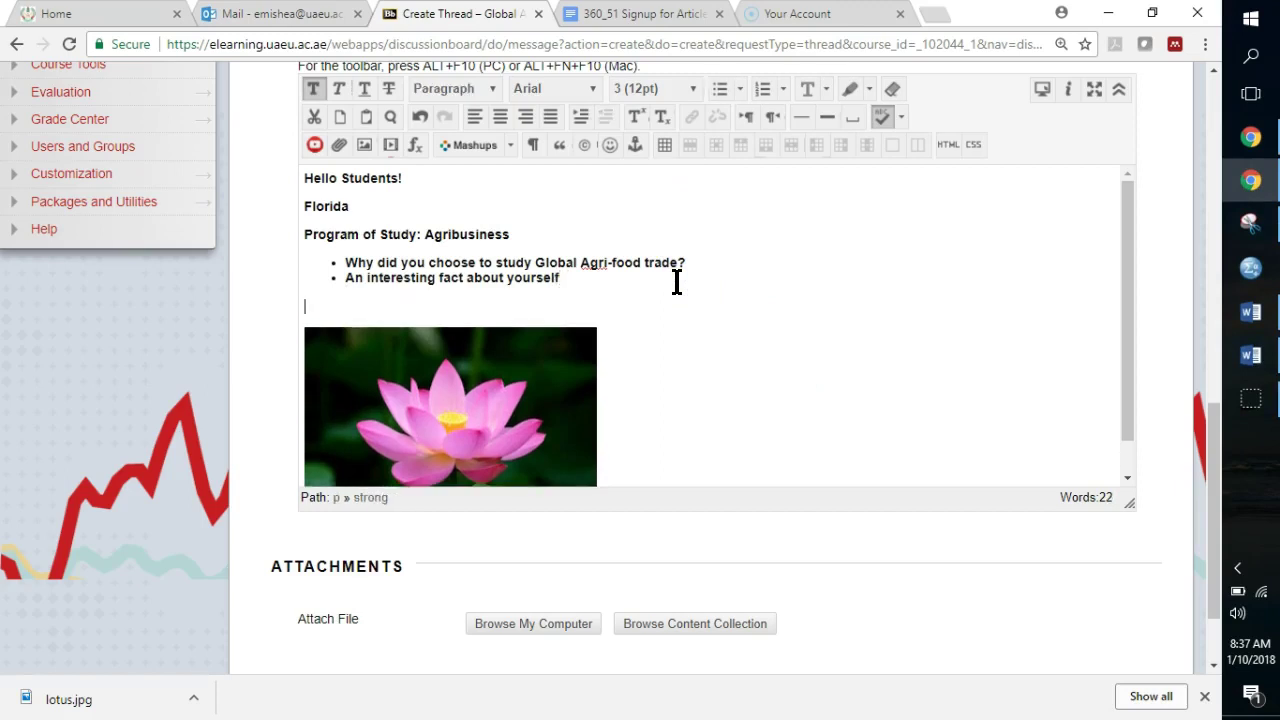
type("Lotus is my fa")
type("voir")
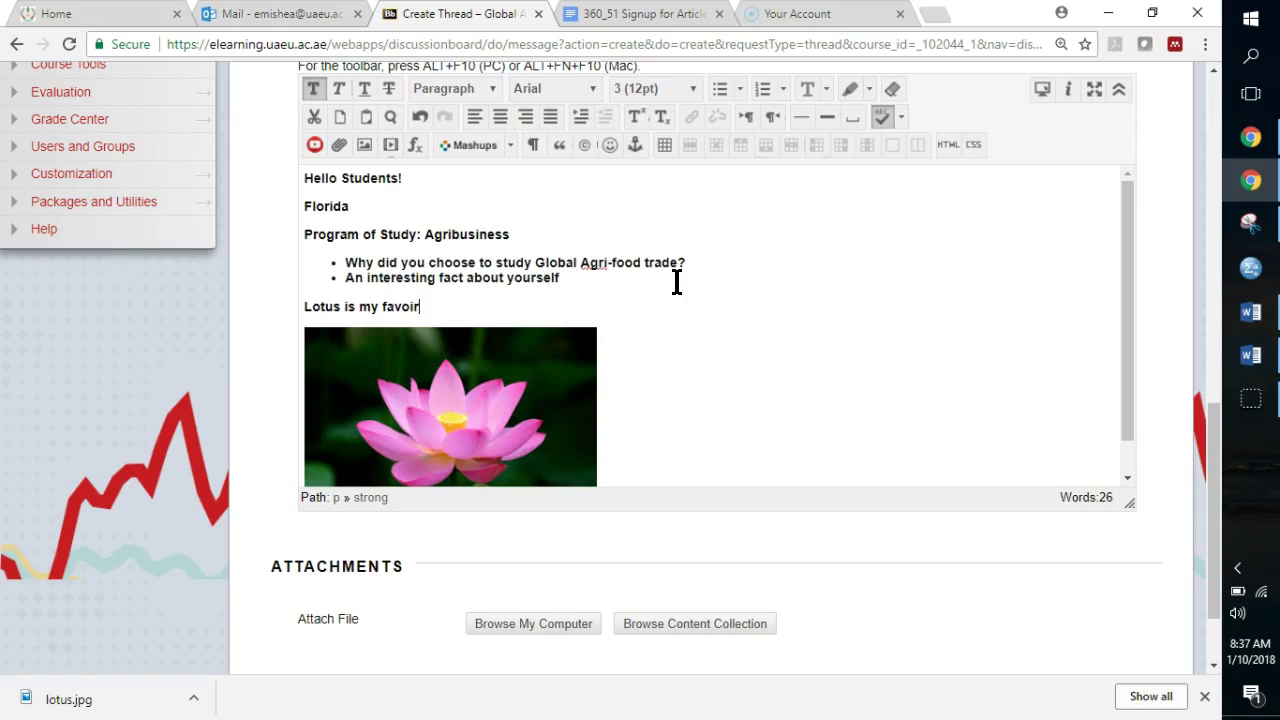
key("BackSpace")
key("BackSpace")
type("rite flower:")
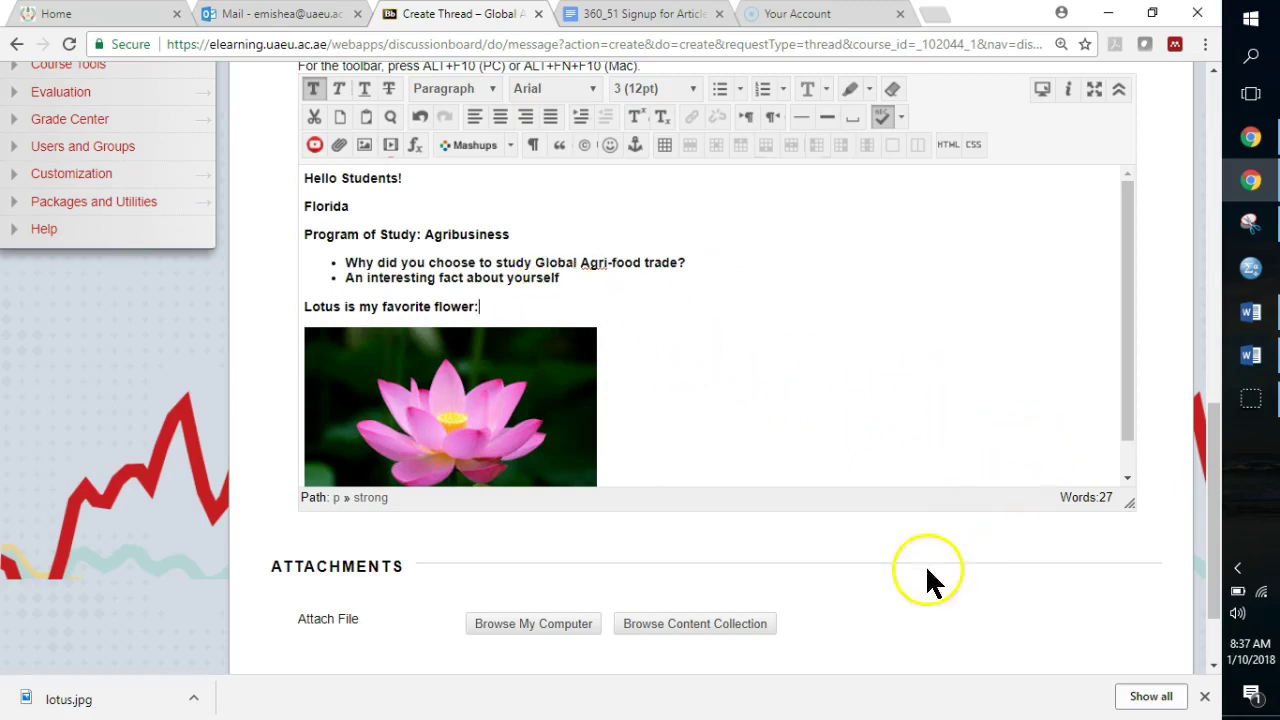
scroll(960, 580, "down", 1)
Submit the Miss Emily thread, then open the instructor's welcome thread
left_click(1092, 628)
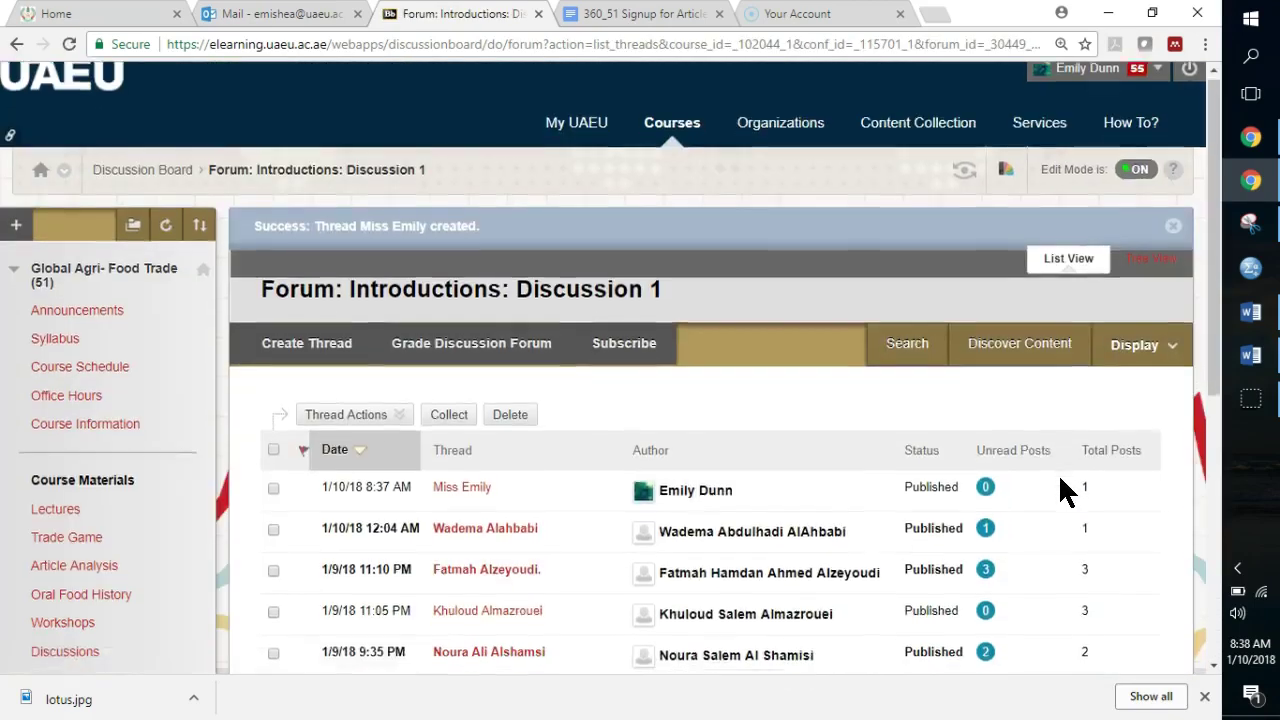
scroll(1068, 490, "down", 5)
scroll(1063, 491, "up", 4)
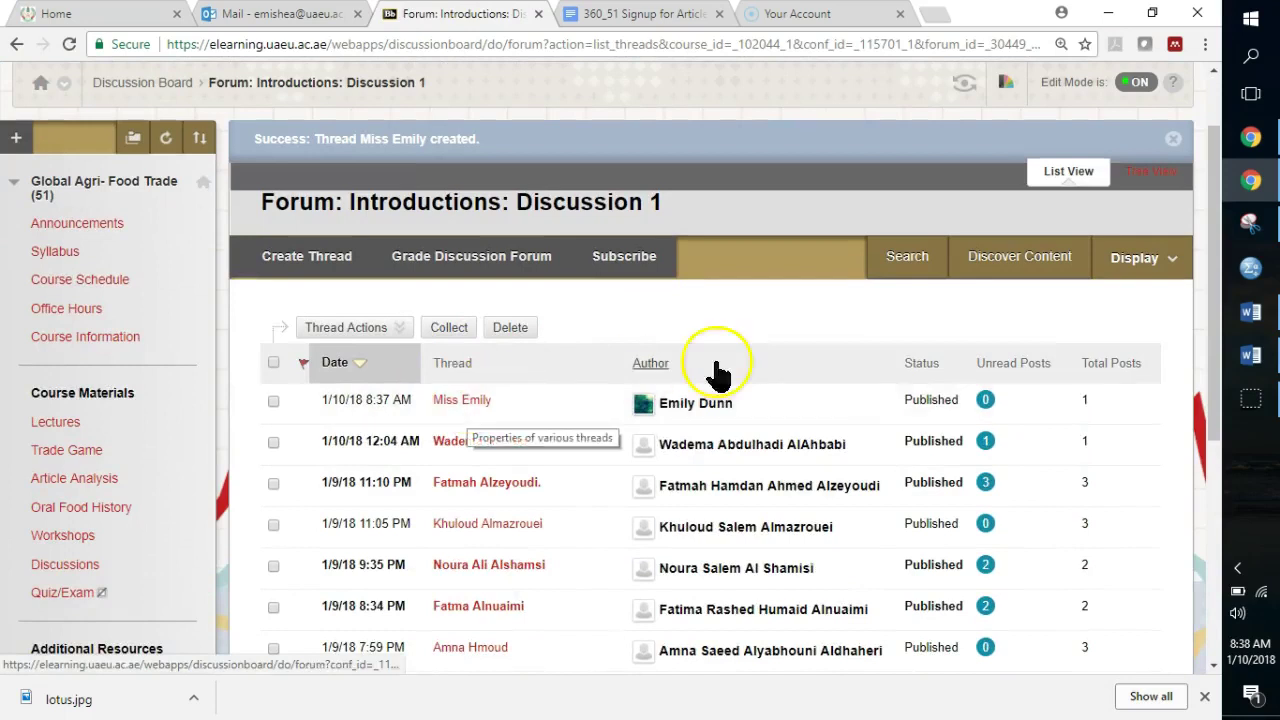
scroll(800, 340, "down", 4)
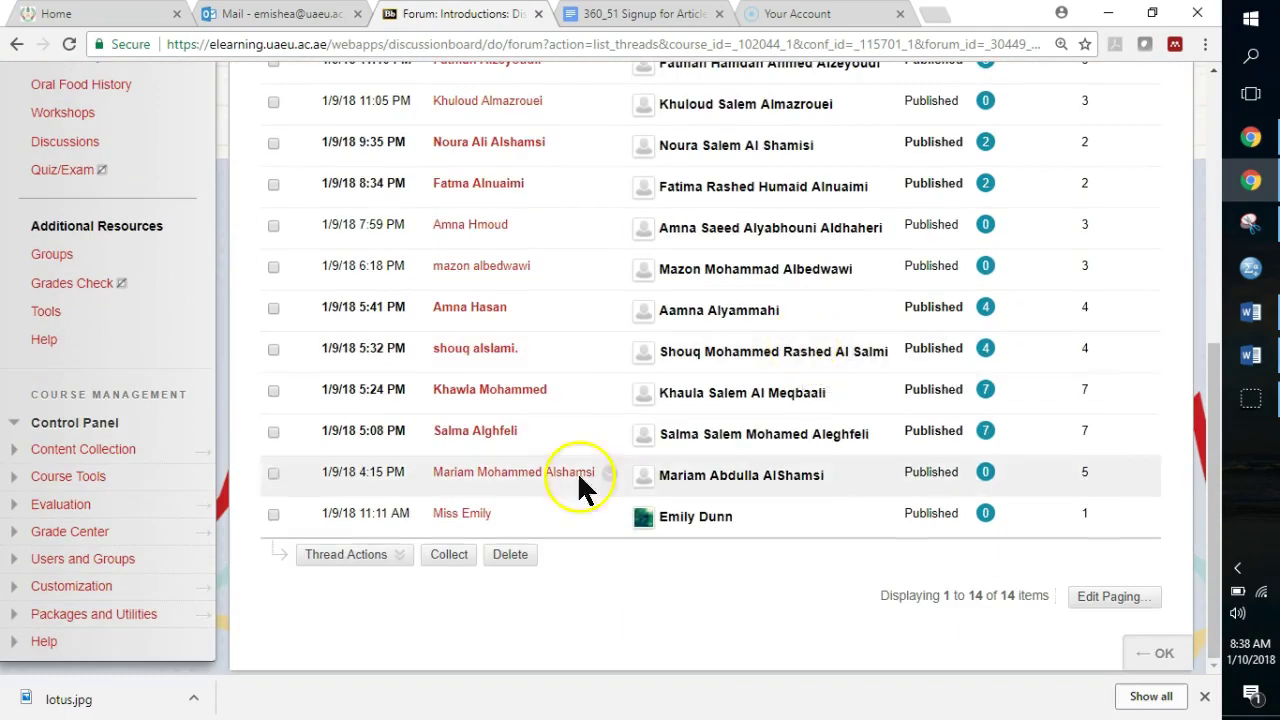
left_click(462, 513)
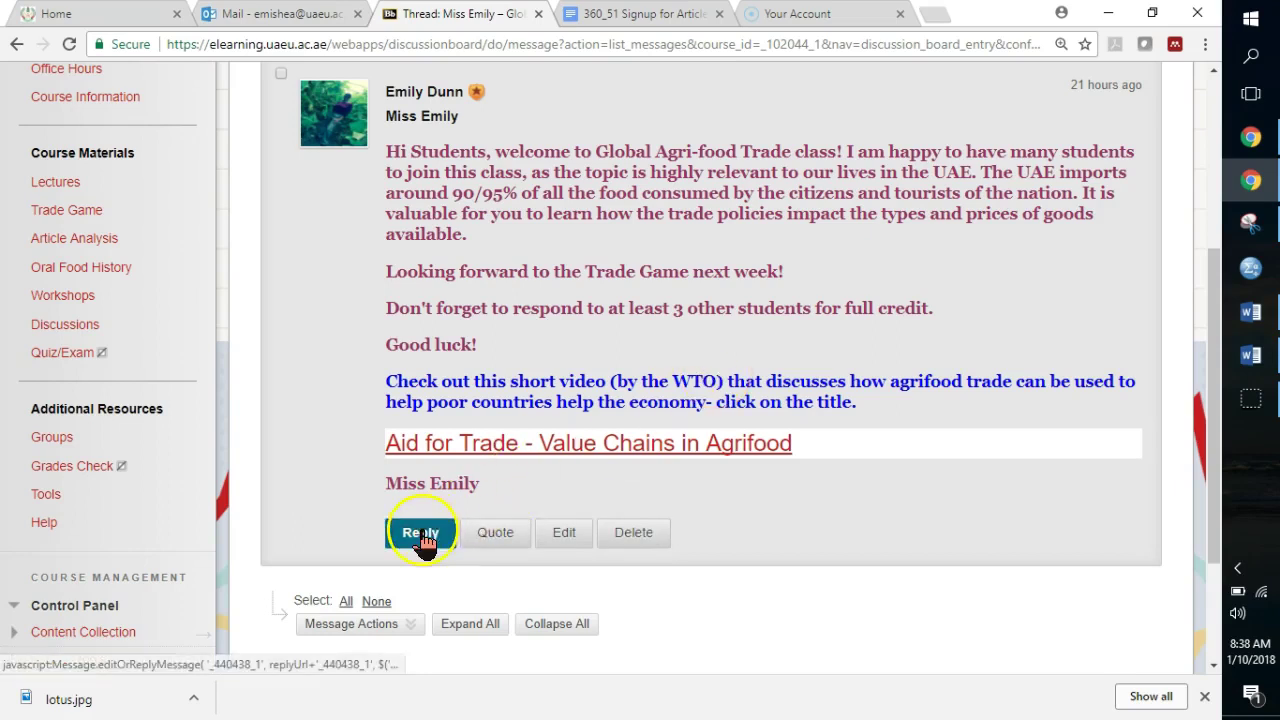
Reply to the instructor, thanking them for the video and saying trade helps poor people in developing countries
left_click(424, 536)
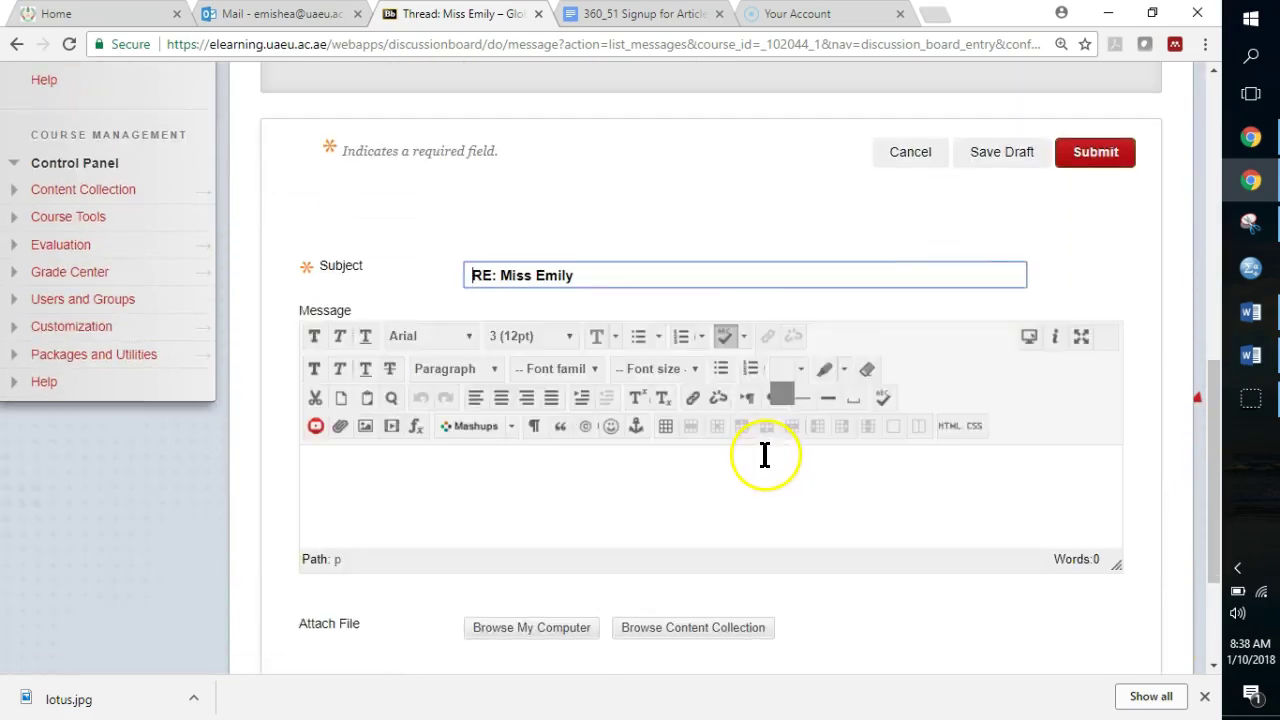
left_click(764, 455)
type("Thanks")
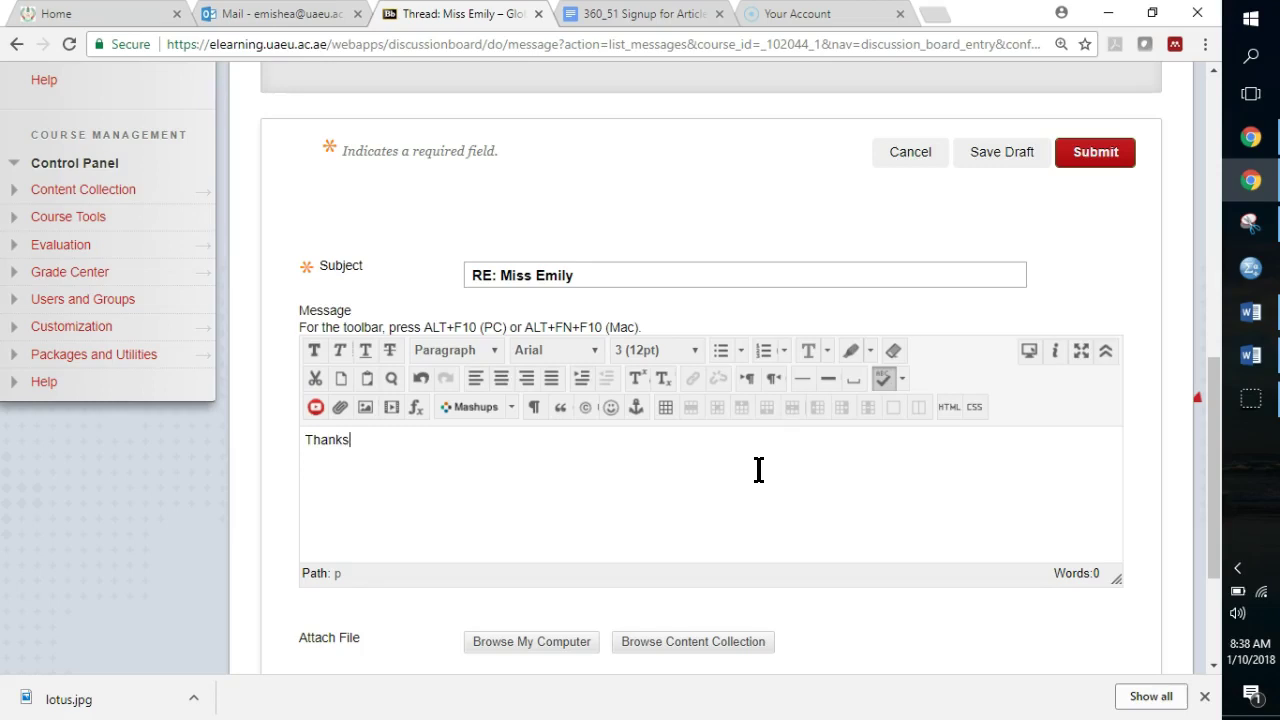
type(" for the video.")
type(" Tra")
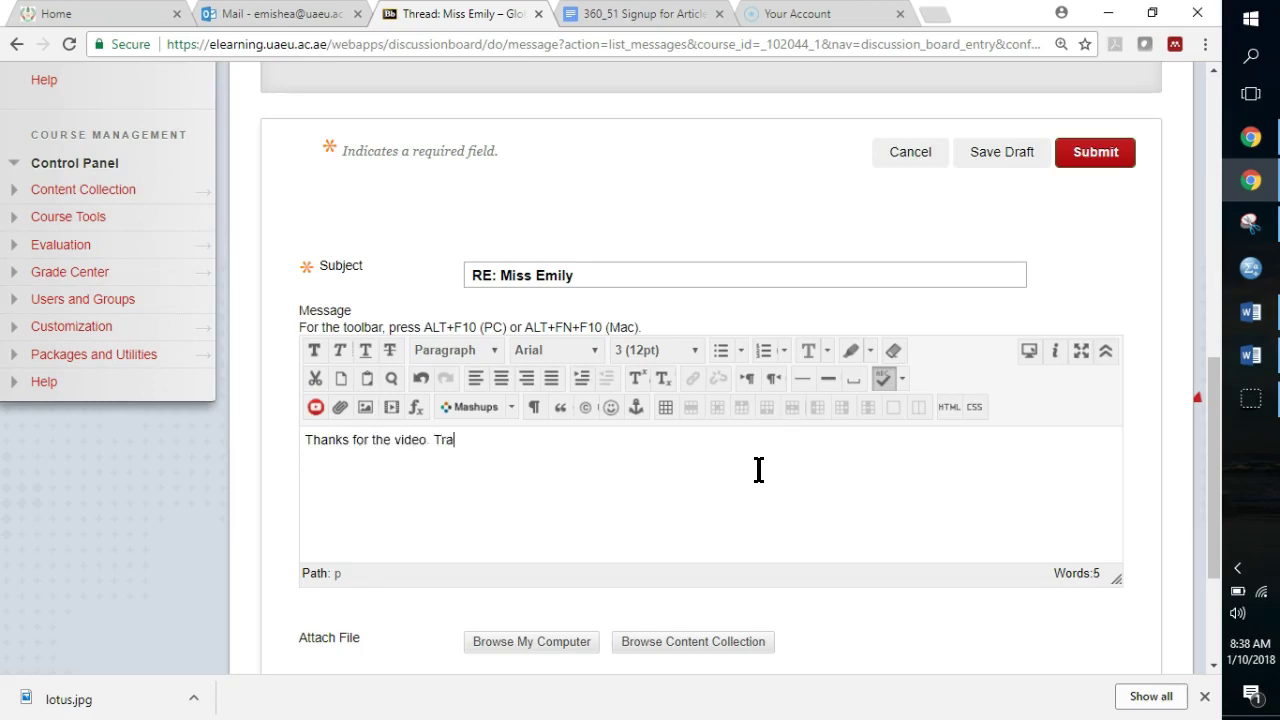
type("de can help p")
type("oor peop")
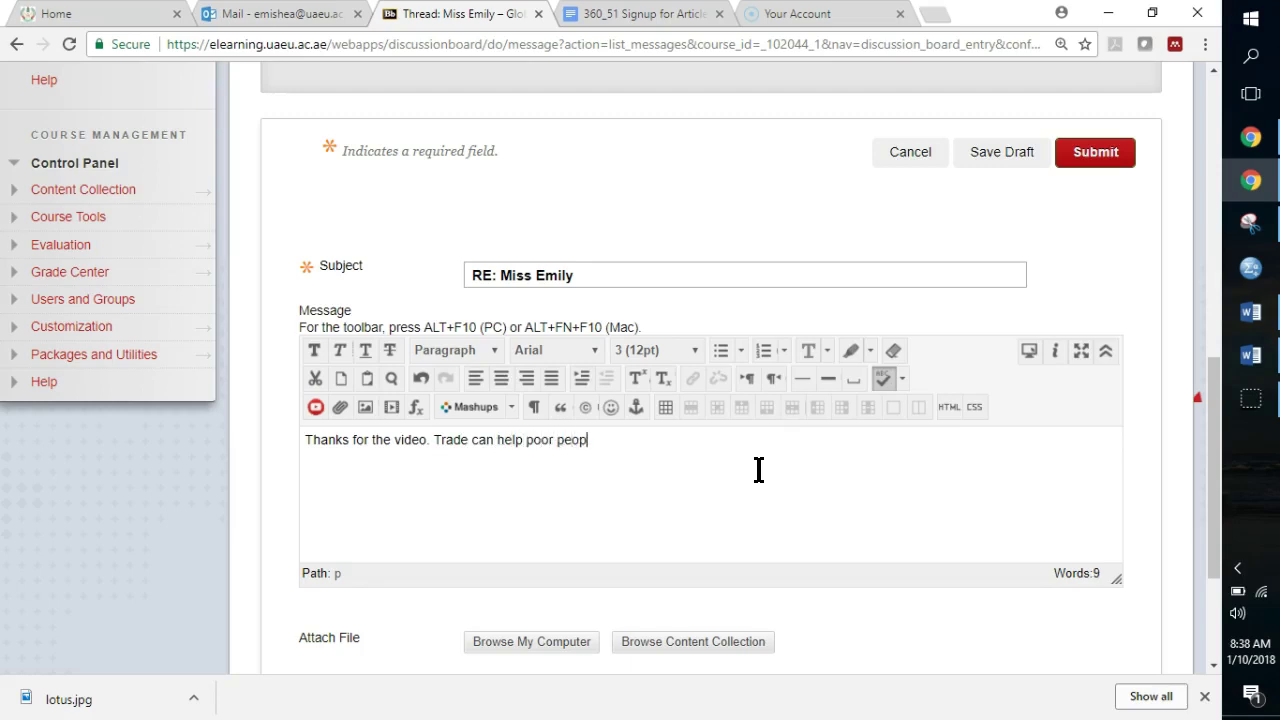
type("le in devel")
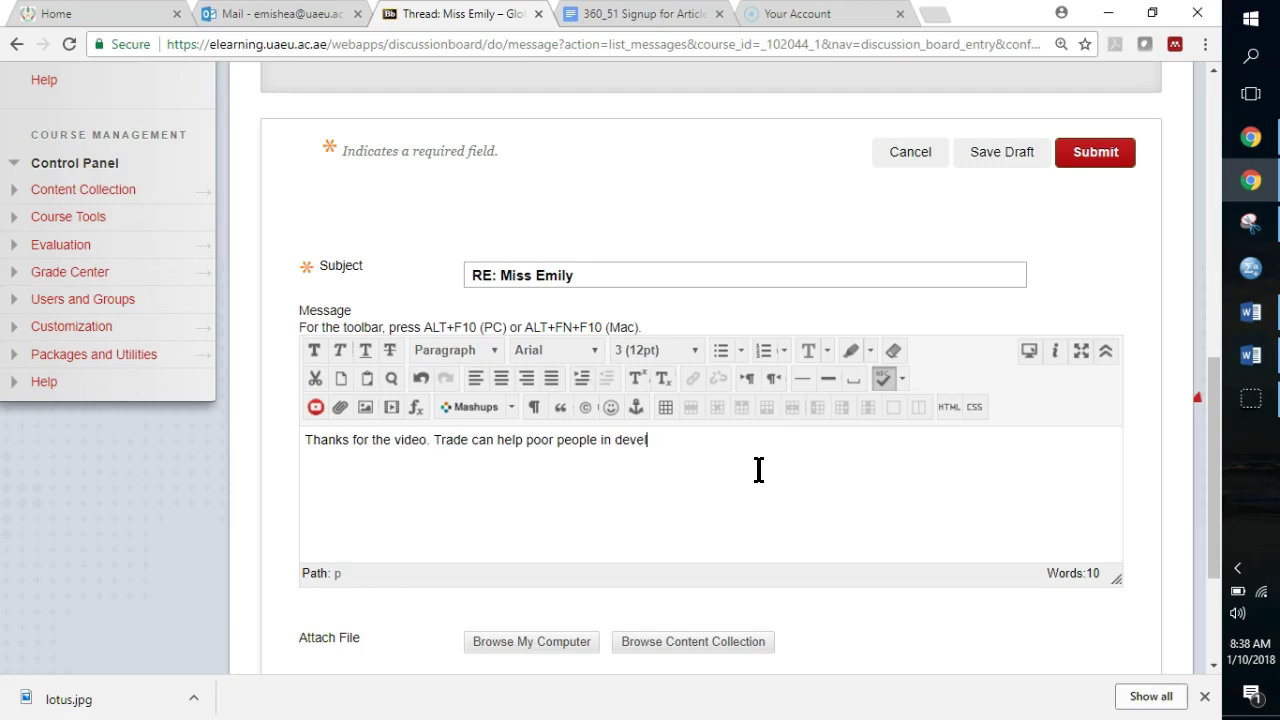
type("oing counti")
type("res bu")
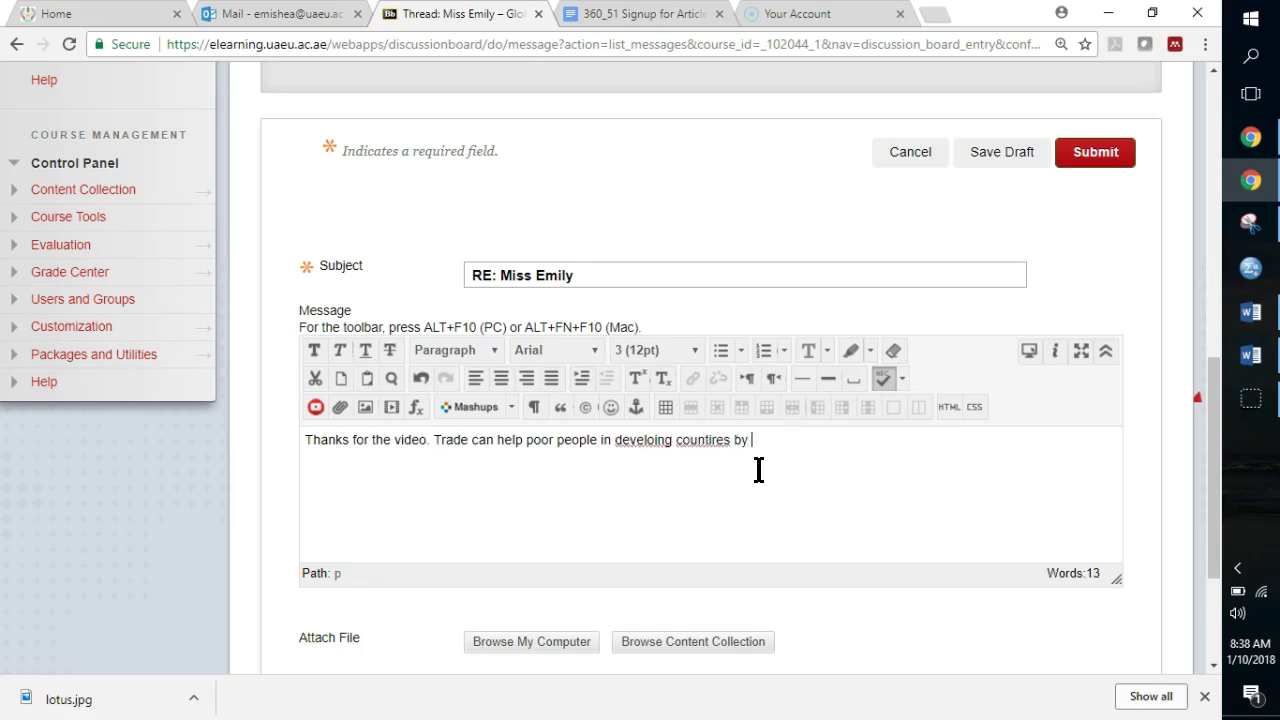
type("giving them a")
type("ccess to ")
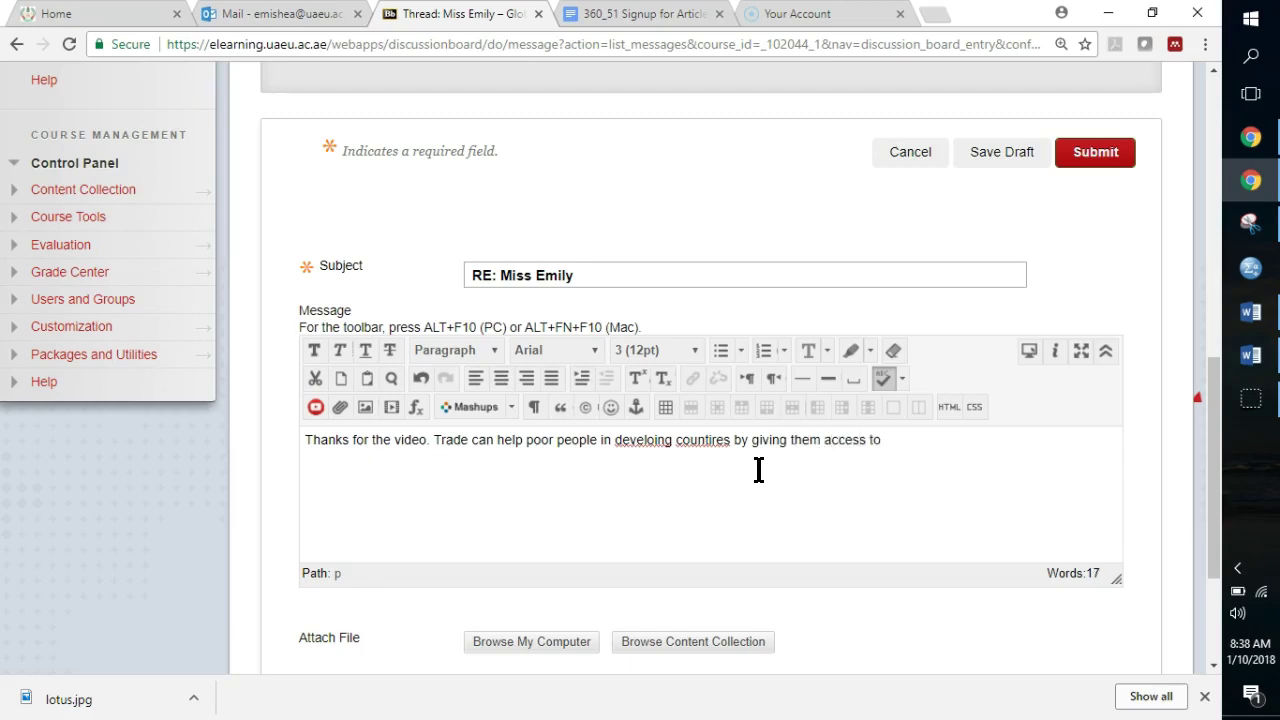
type("better e")
type("conomy")
key("Left")
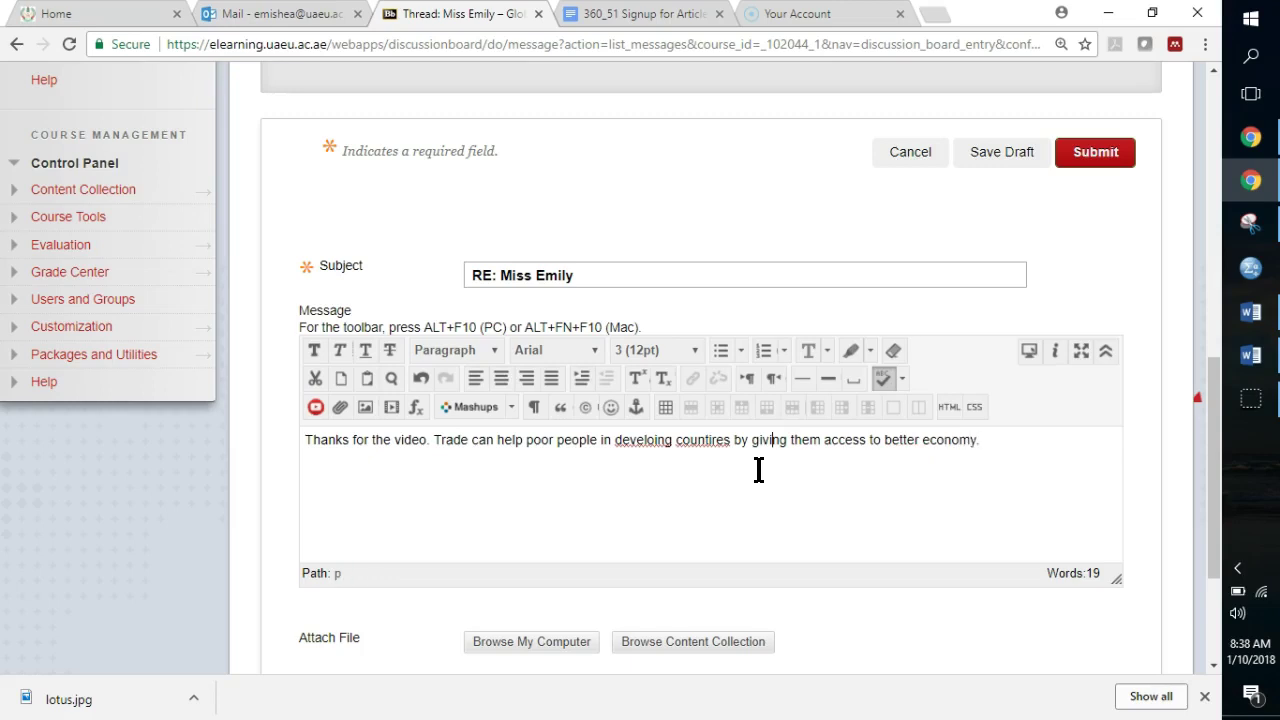
Correct 'countires' and 'develoing' from spelling suggestions, then submit the reply
left_click(720, 440)
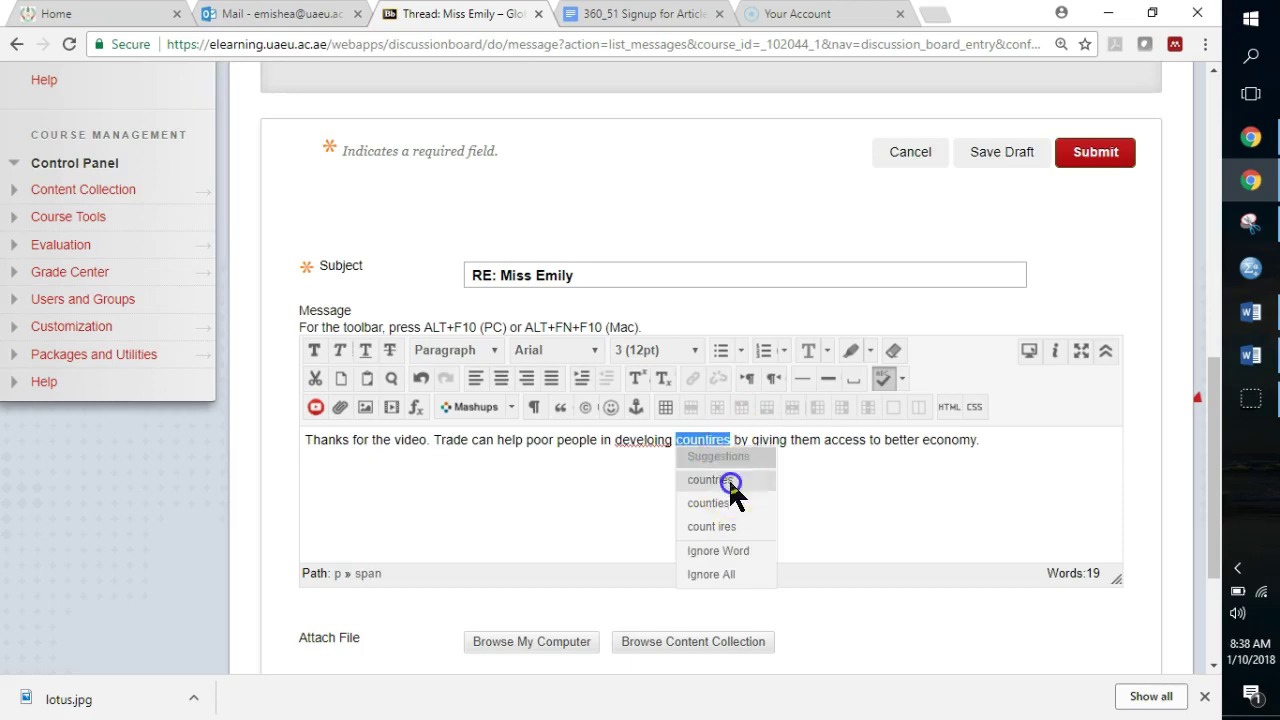
left_click(728, 477)
left_click(652, 439)
left_click(671, 468)
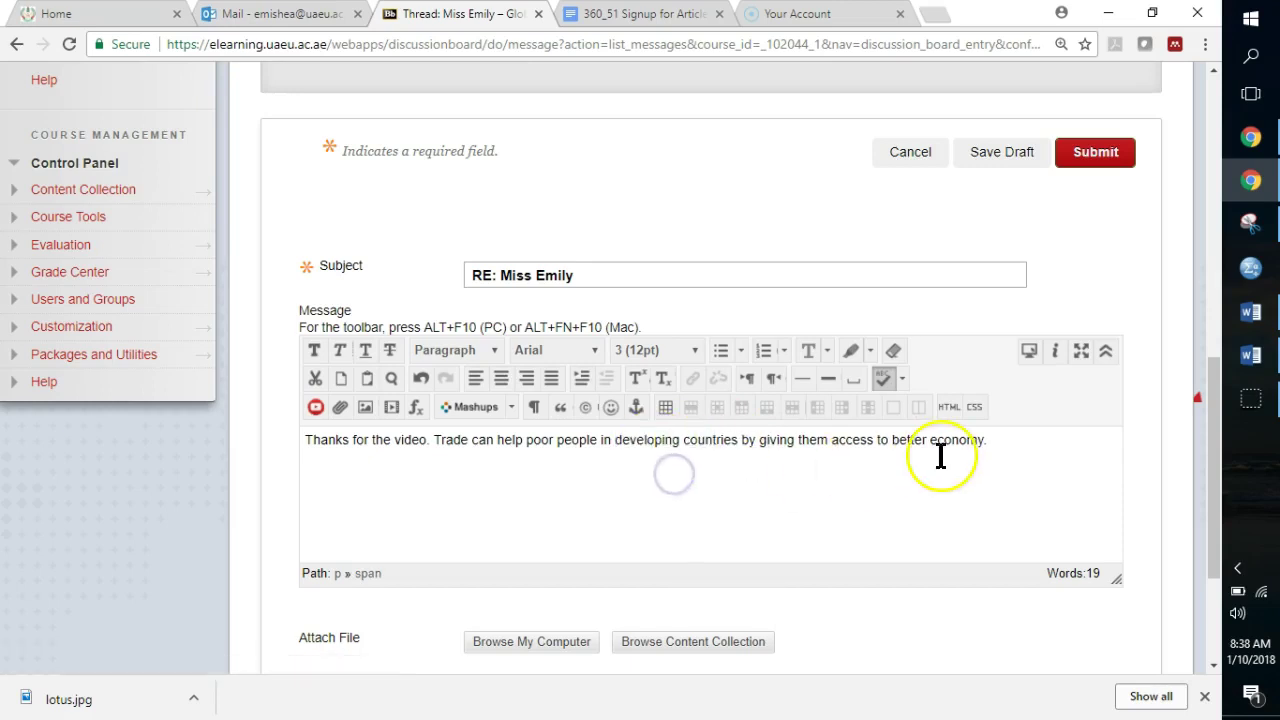
left_click(1096, 151)
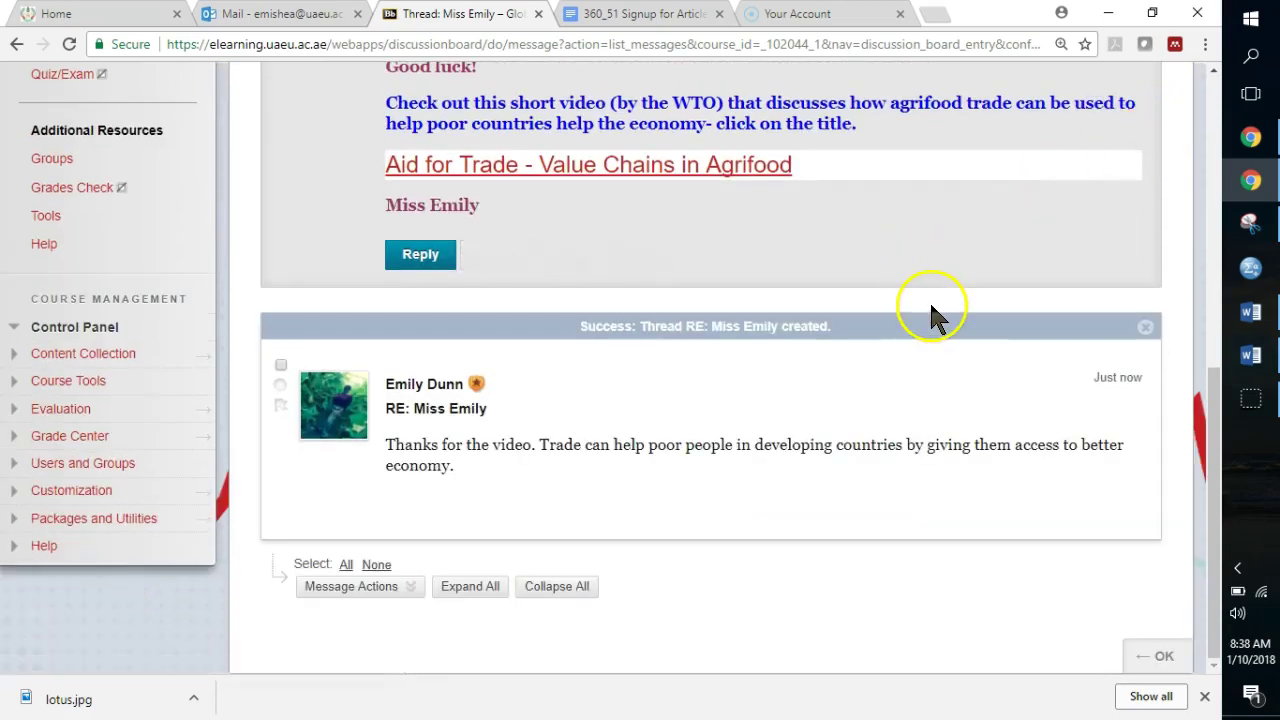